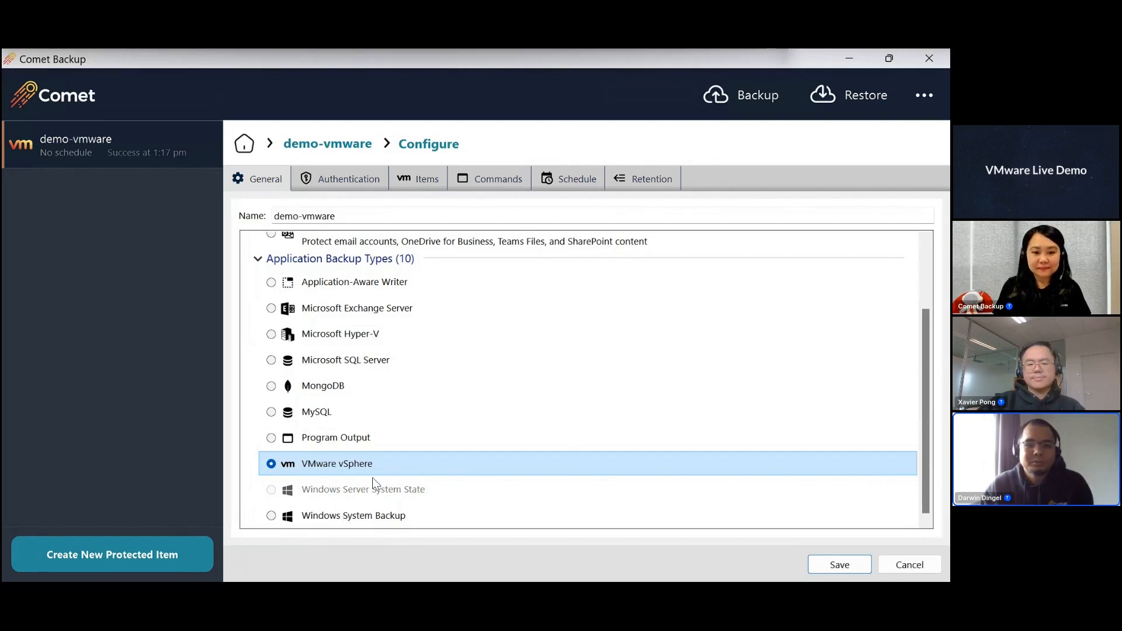
- Review the server and login settings of the vSphere API connection for the demo-vmware protected item and test the connection
scroll(415, 386, up, 3)
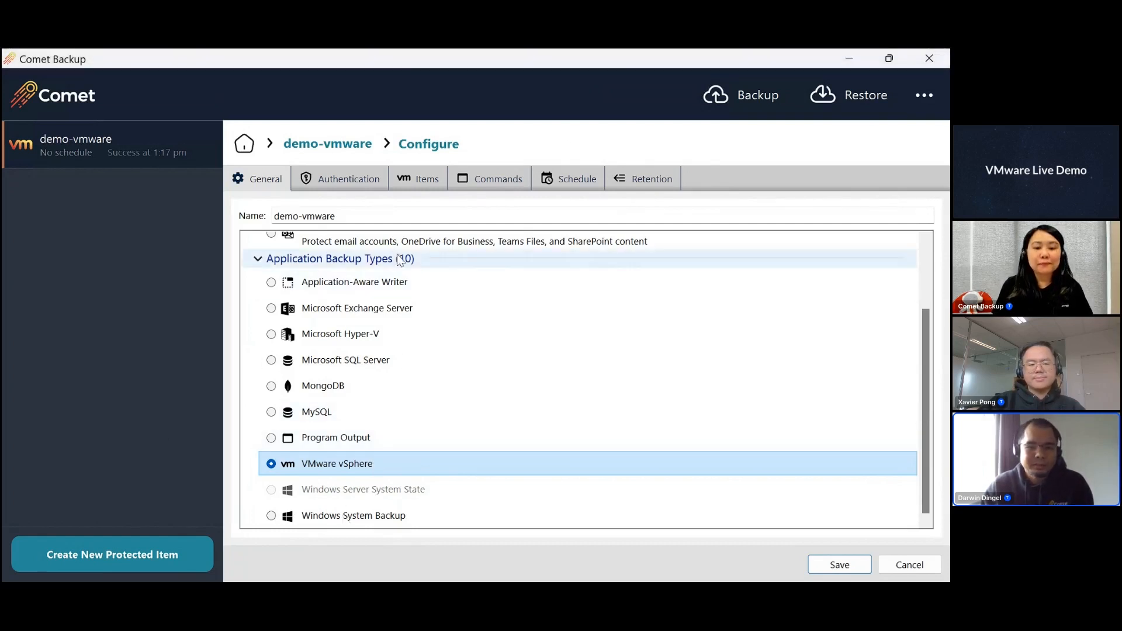
scroll(457, 305, down, 3)
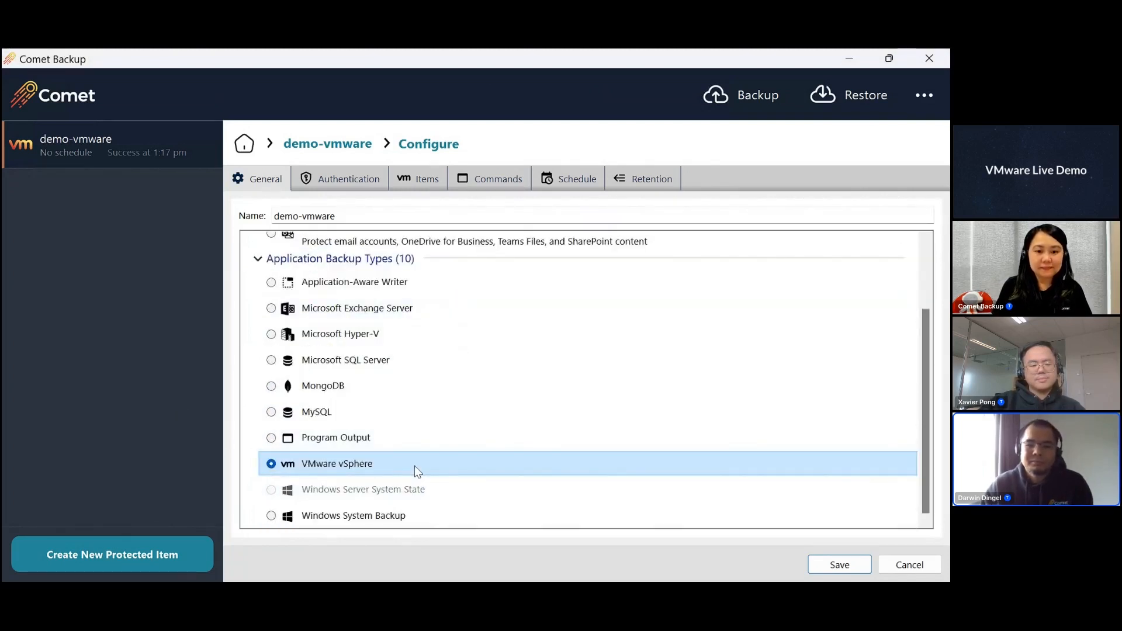
click(350, 178)
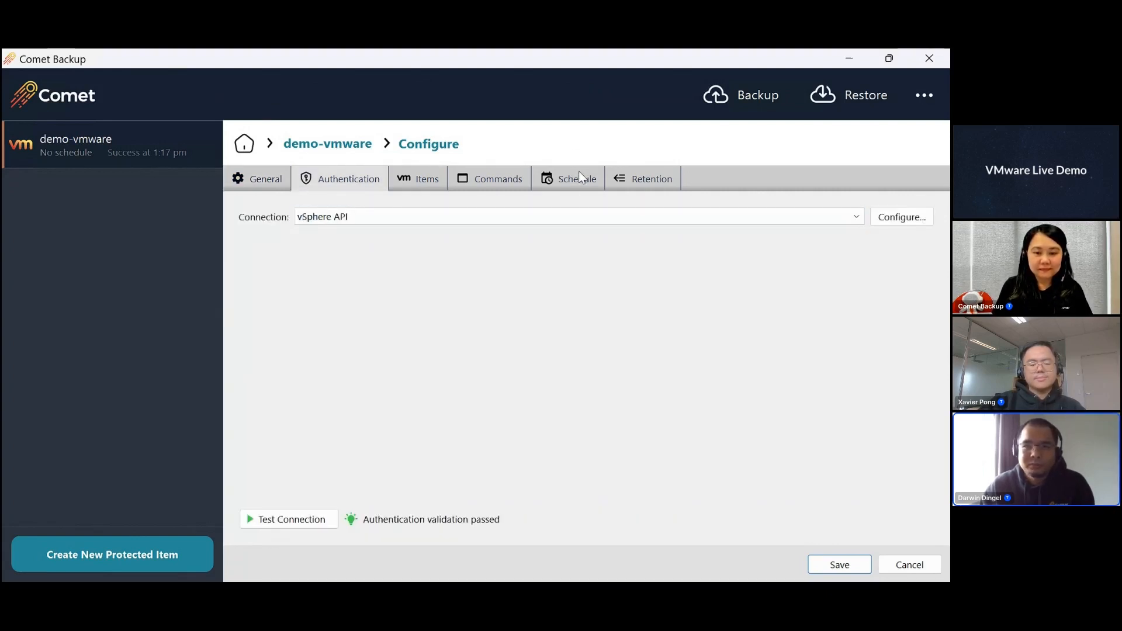
click(911, 218)
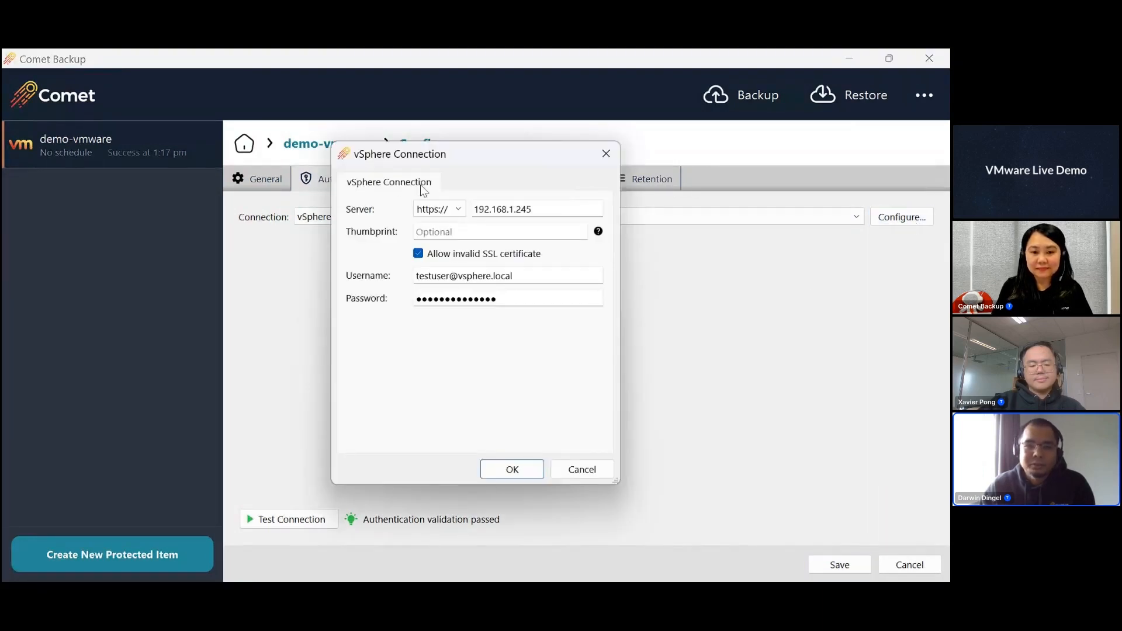
drag(450, 150, 460, 162)
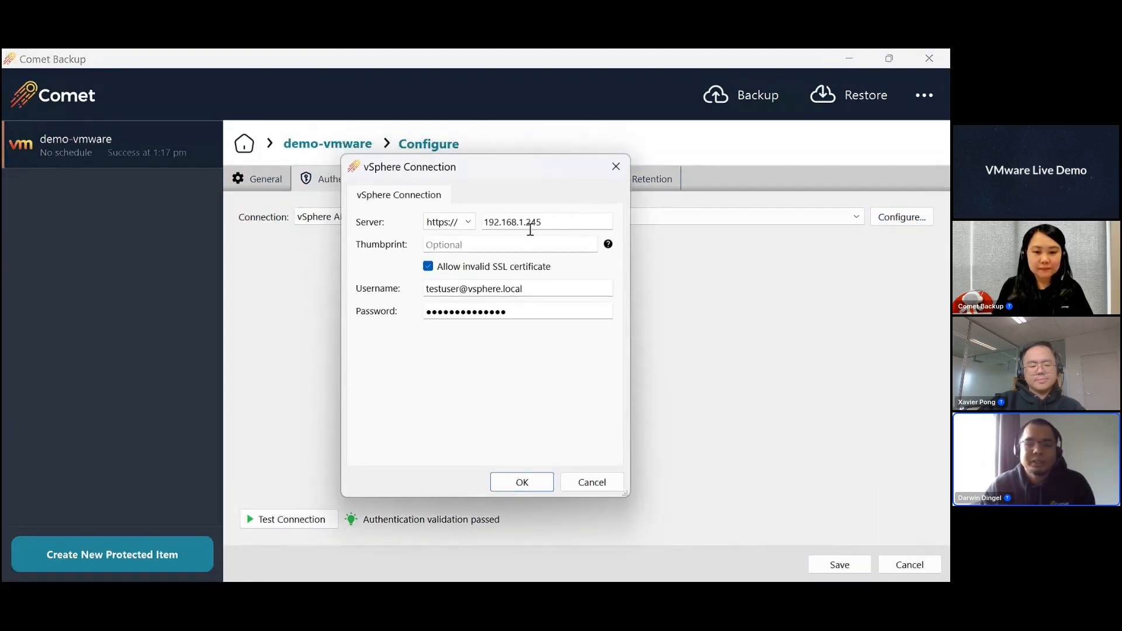
click(562, 220)
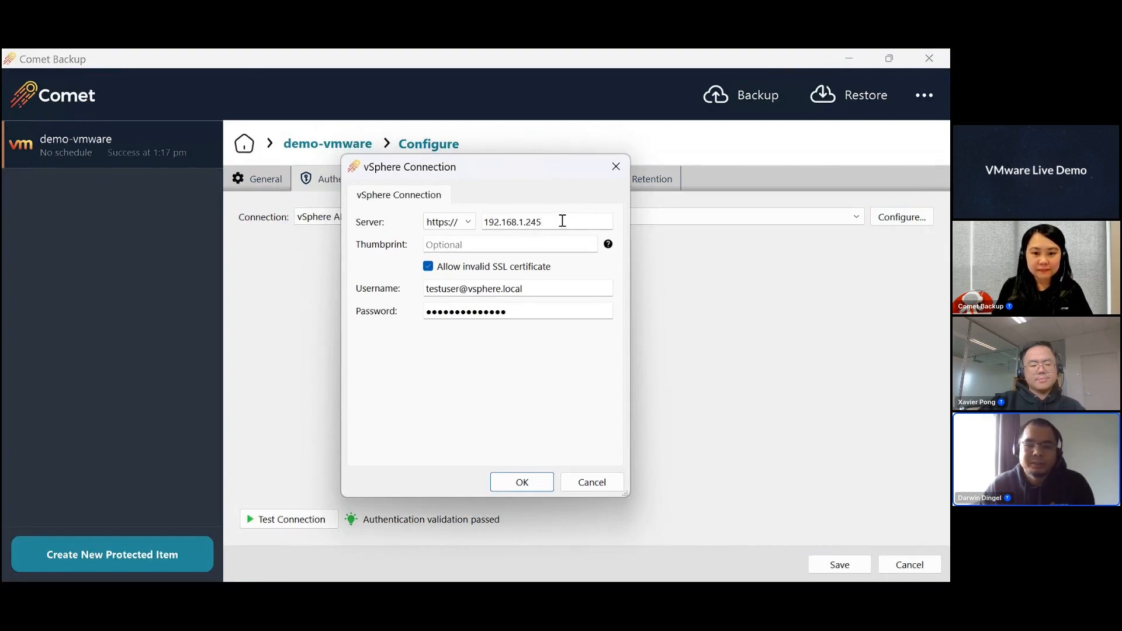
drag(562, 221, 453, 222)
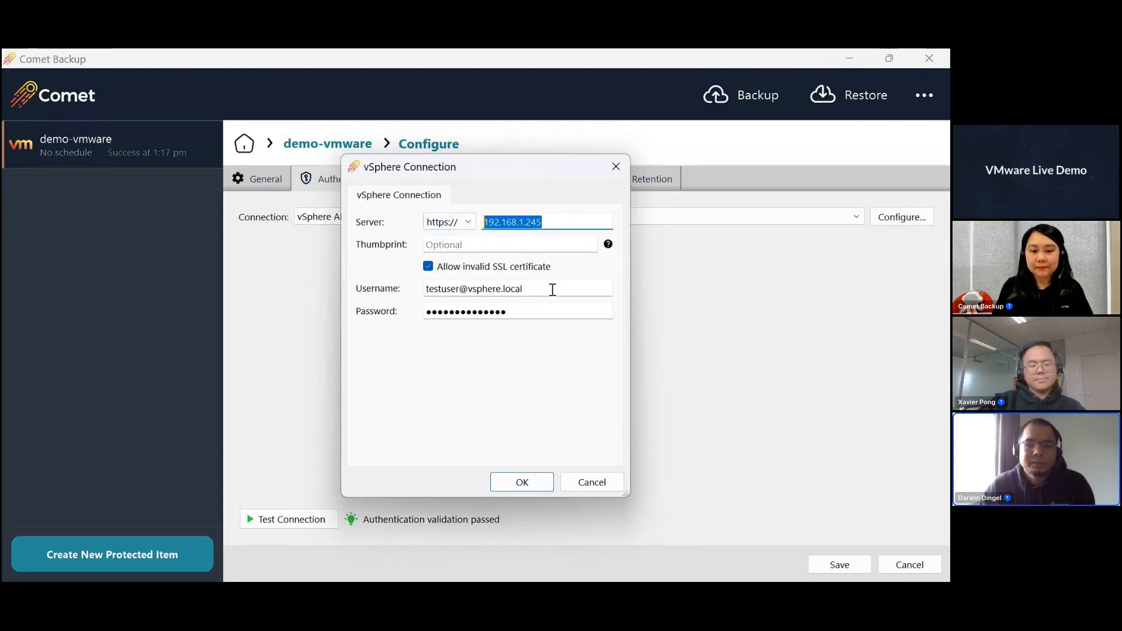
click(552, 290)
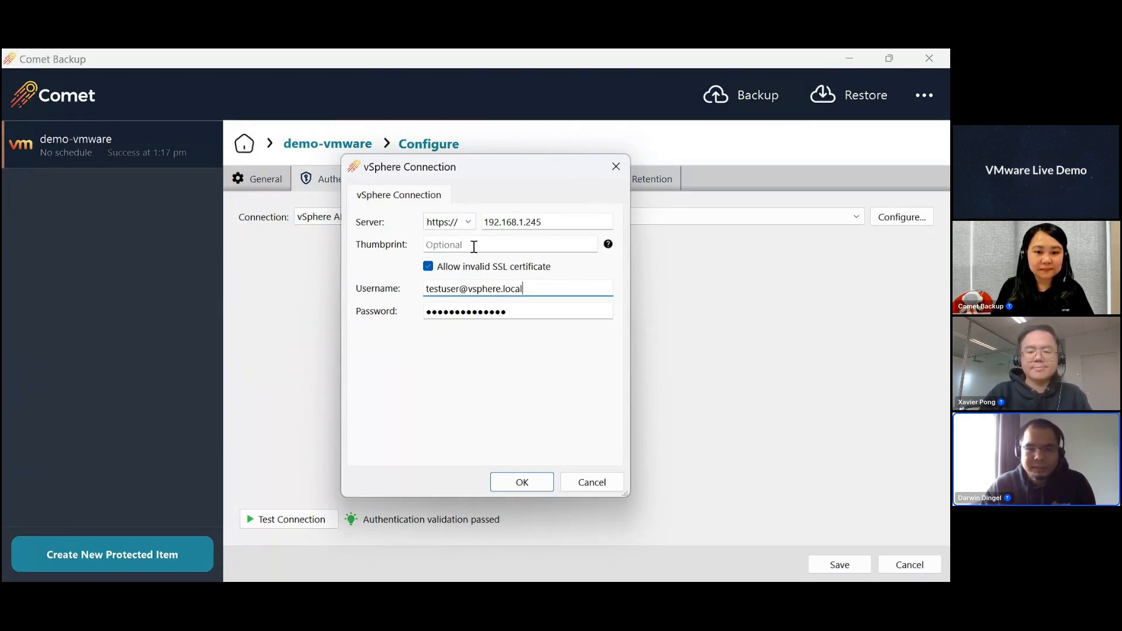
click(508, 483)
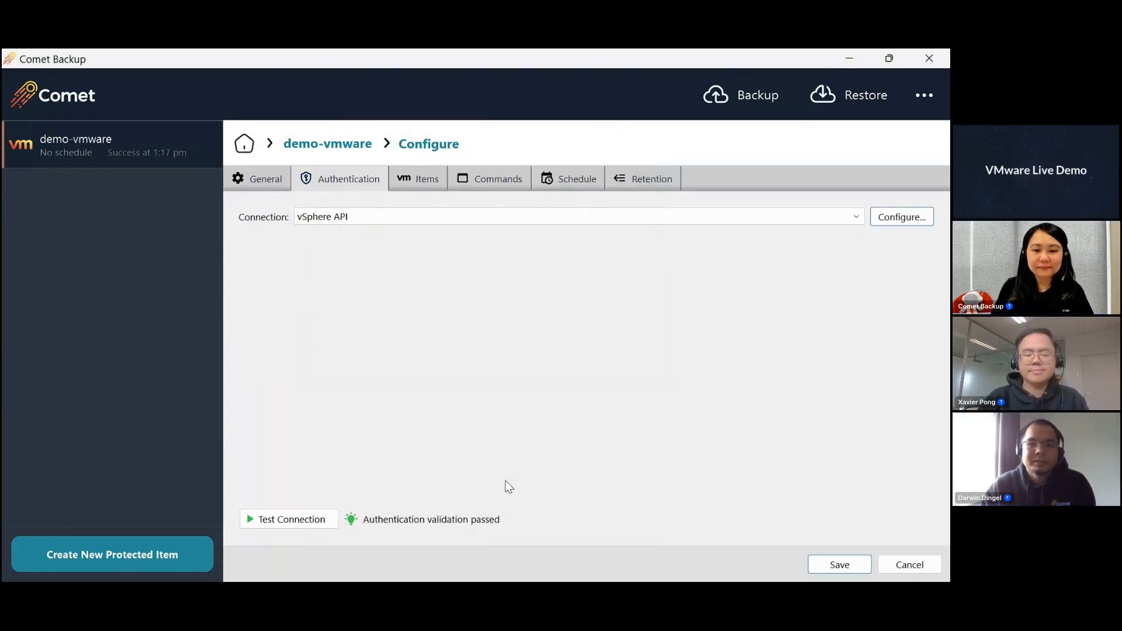
click(274, 524)
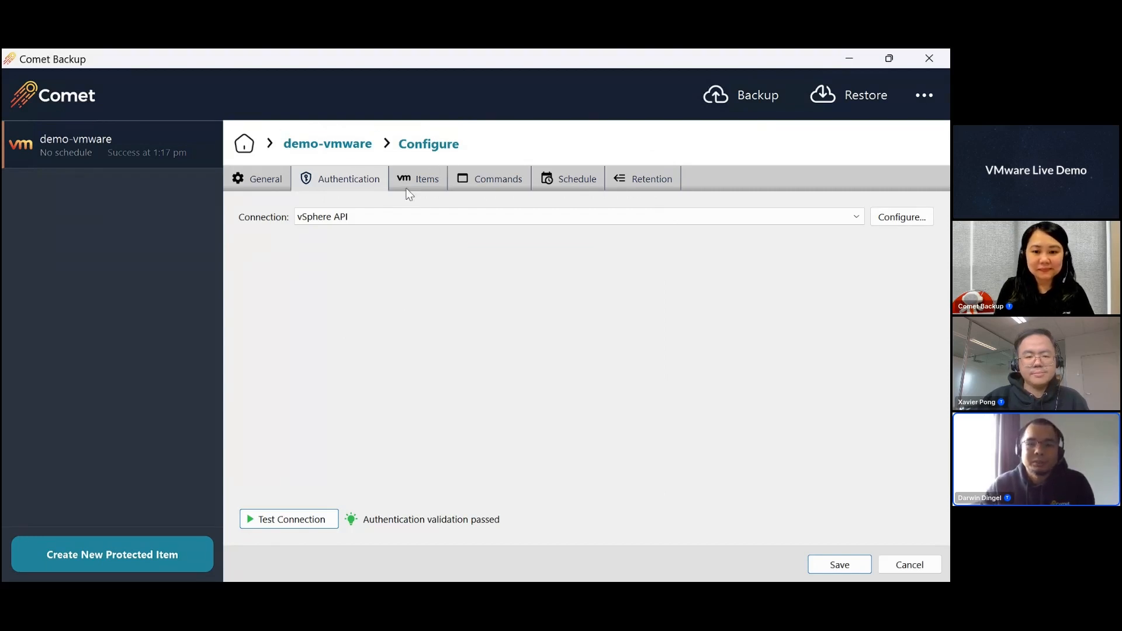
- Browse the VMware vSphere virtual machines available for backup and confirm the selection of [datacenter-1] windows-vm
click(421, 182)
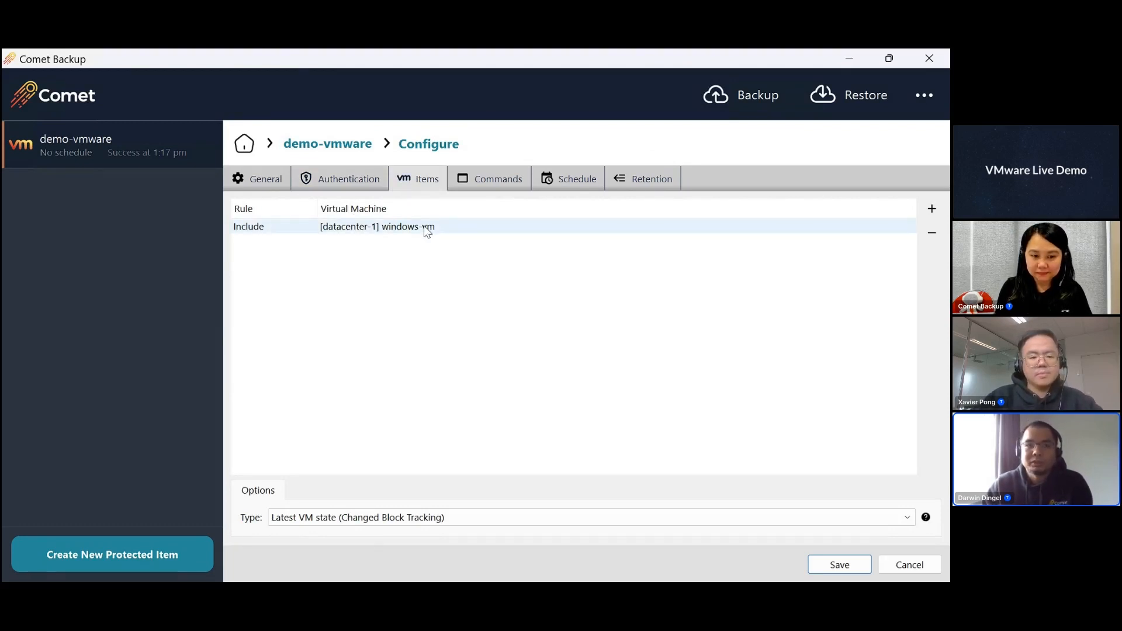
click(930, 211)
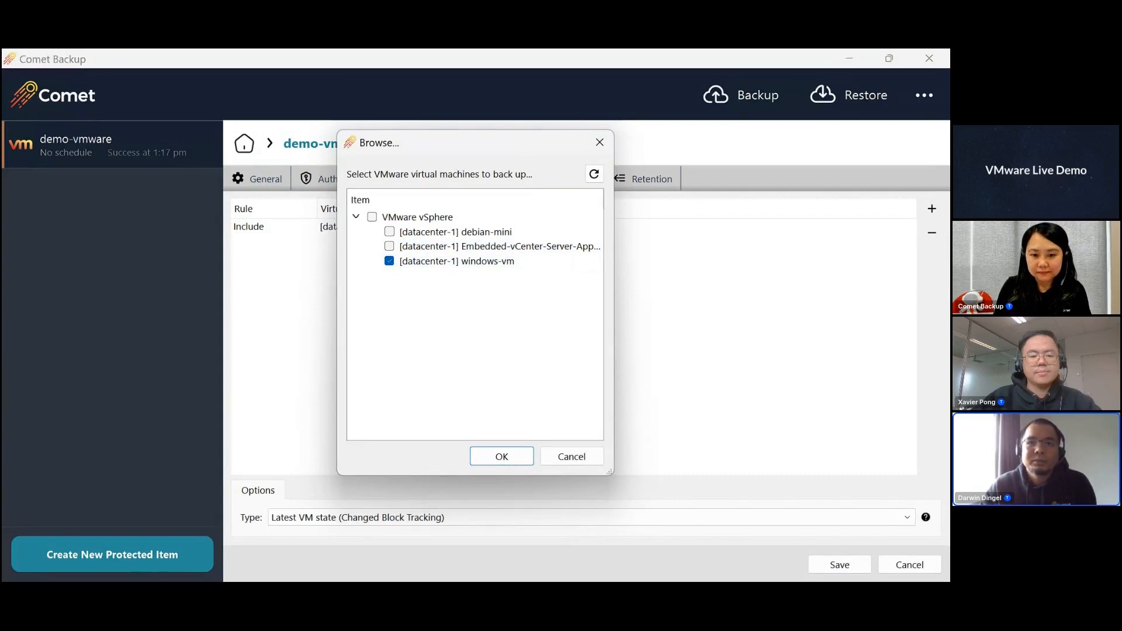
click(462, 263)
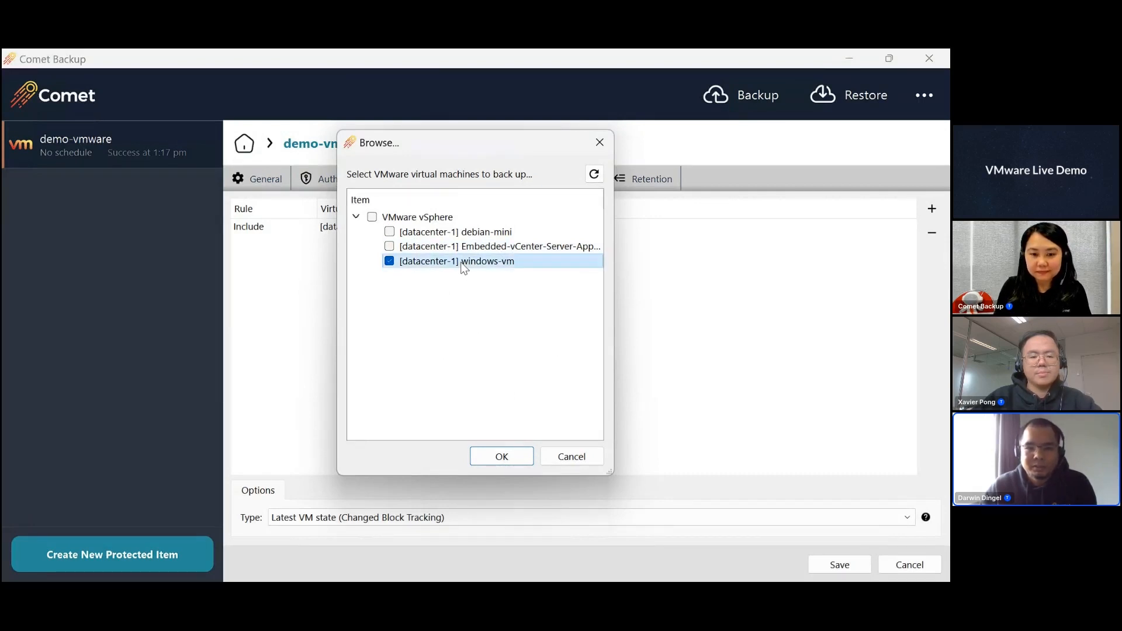
click(499, 461)
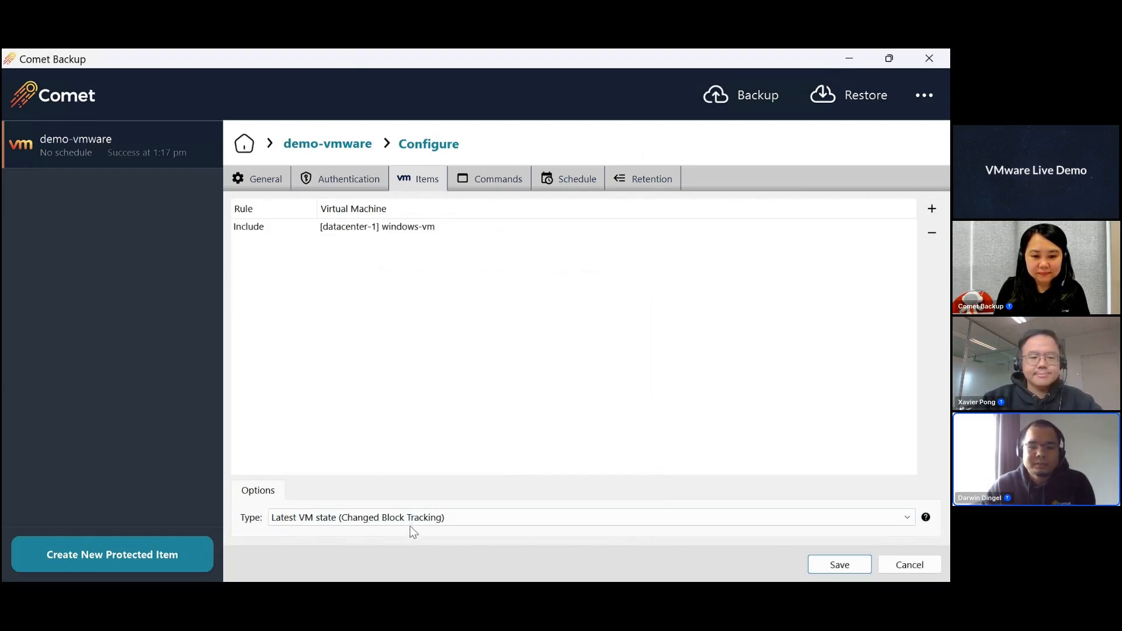
- Set the backup type to Latest VM state (Changed Block Tracking) and save the protected item's configuration
click(430, 518)
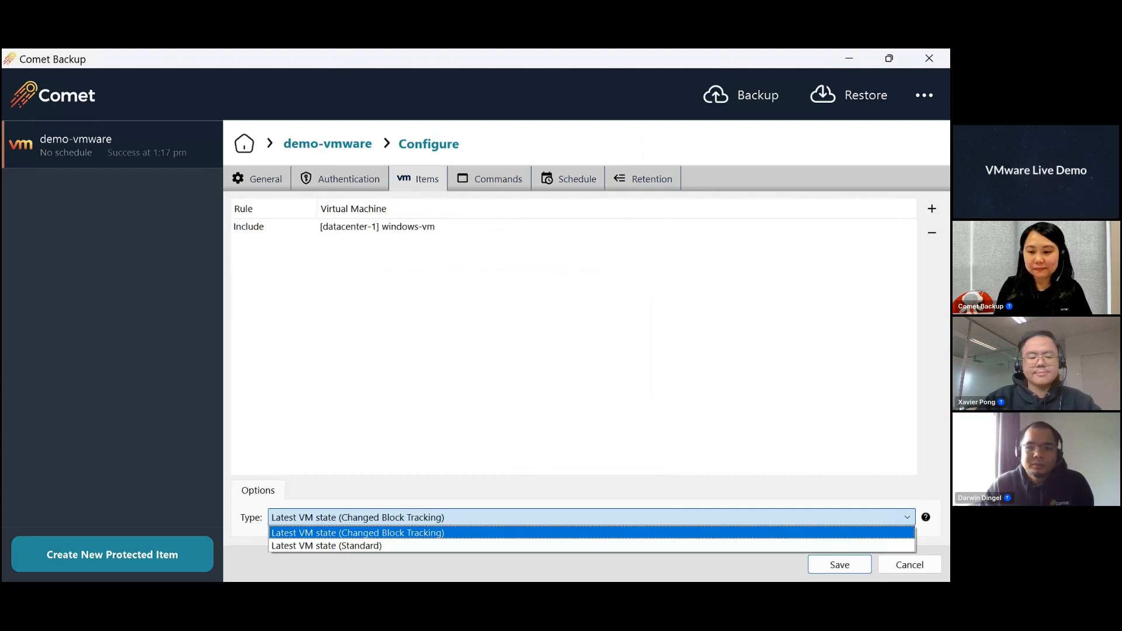
click(404, 532)
click(409, 521)
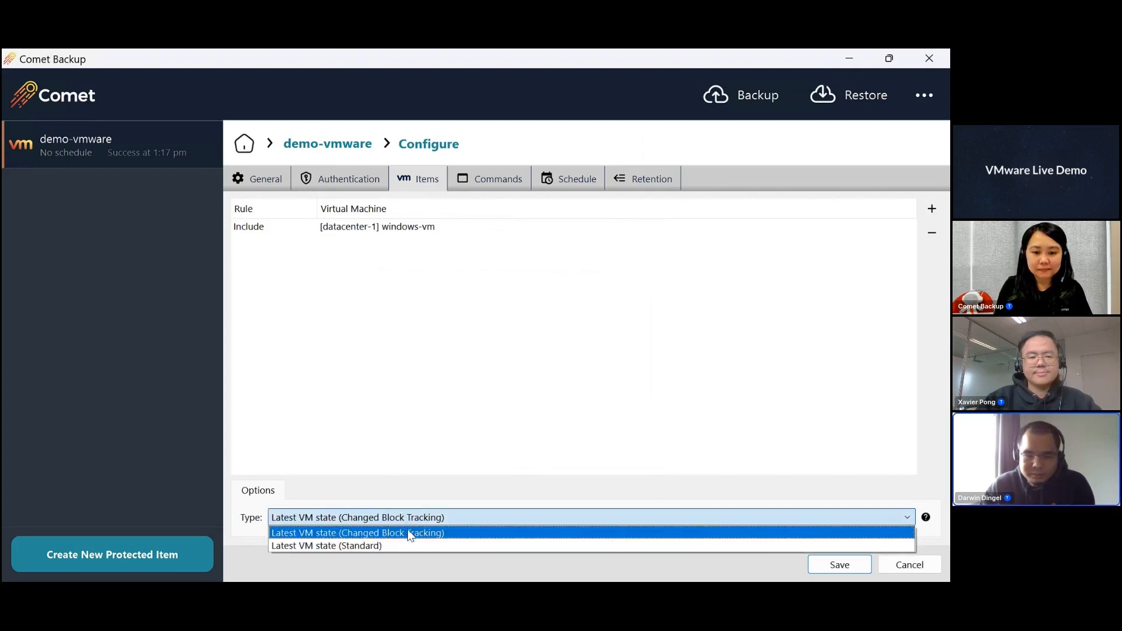
click(419, 533)
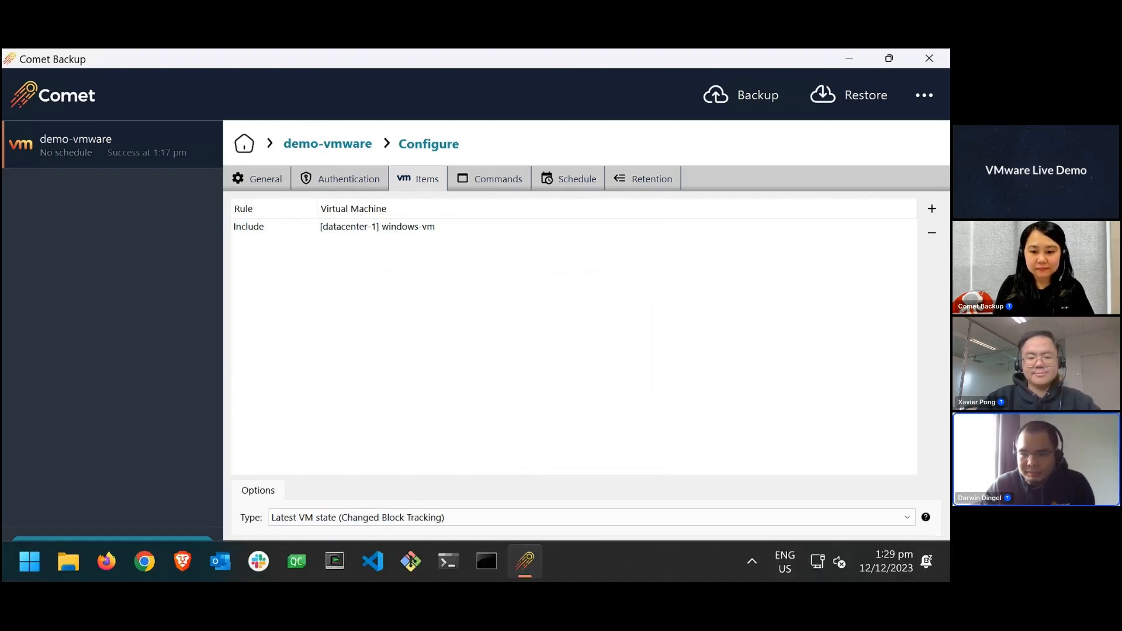
click(847, 566)
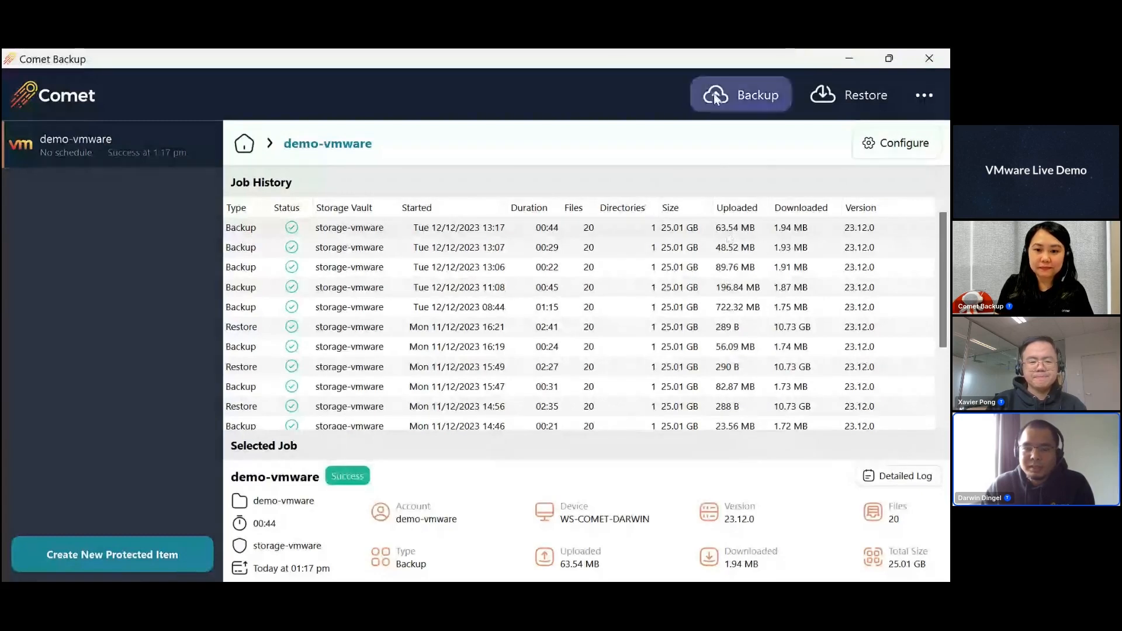
- Run a backup of demo-vmware to the storage-vmware vault and select the running job in the job history
click(741, 95)
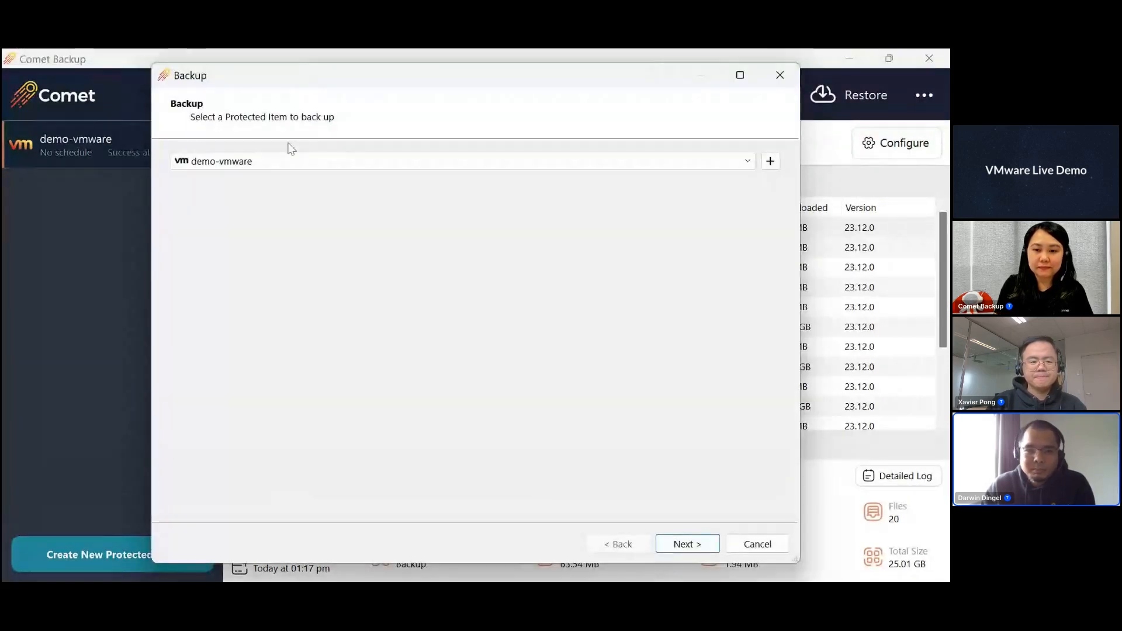
click(680, 548)
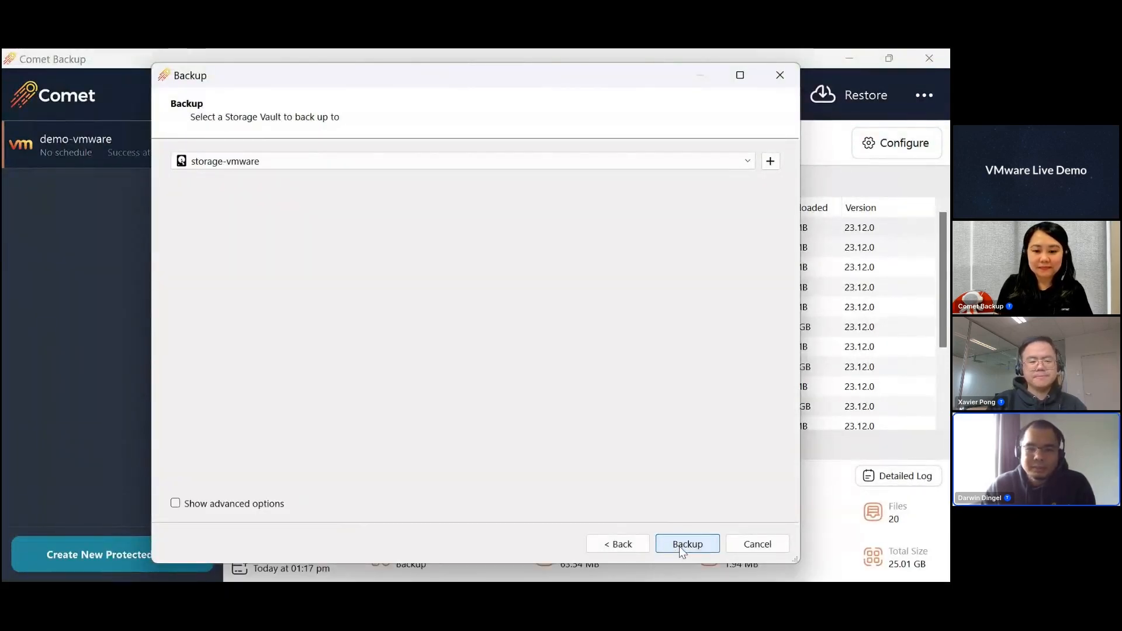
click(684, 544)
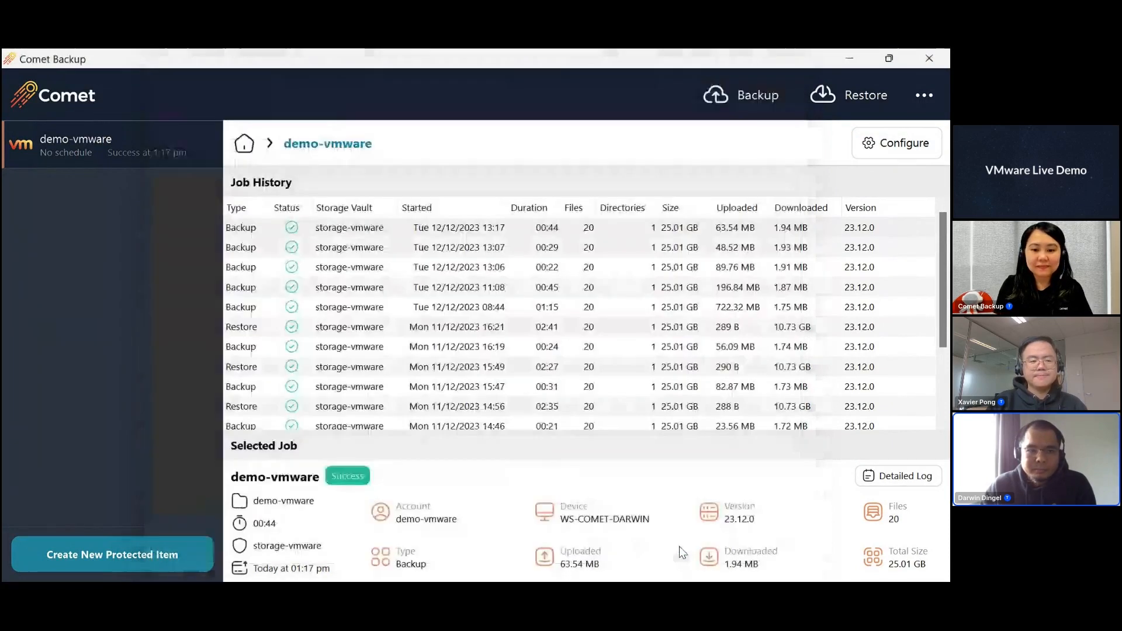
click(435, 232)
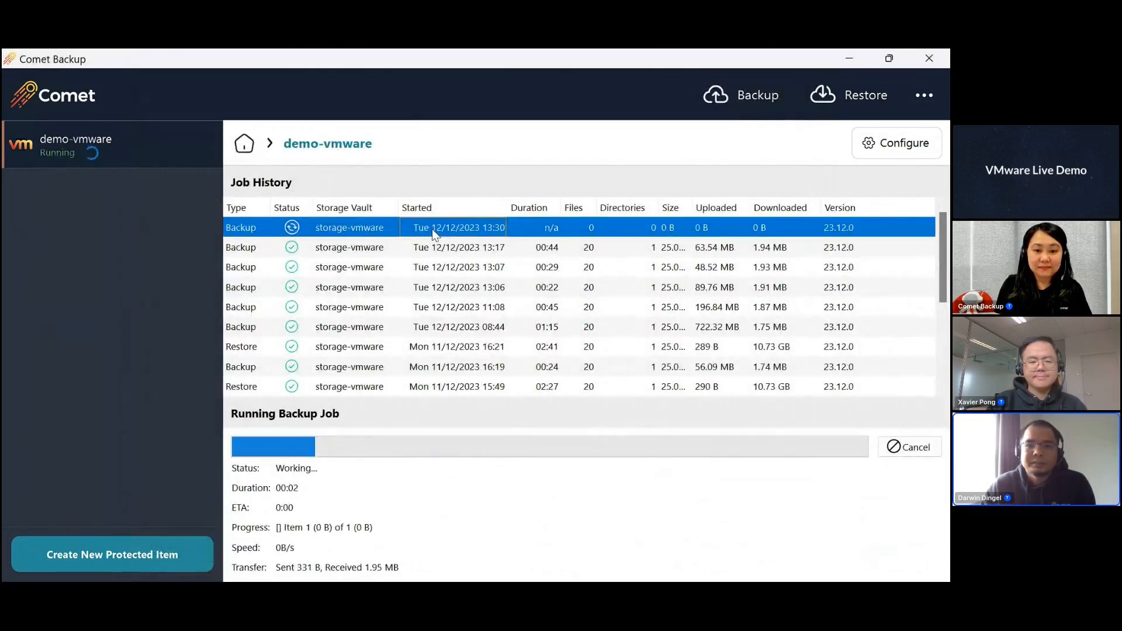
- Examine the report of the 12/12/2023 13:07 backup job, including its Changed Block Tracking entries, and close the report
click(349, 268)
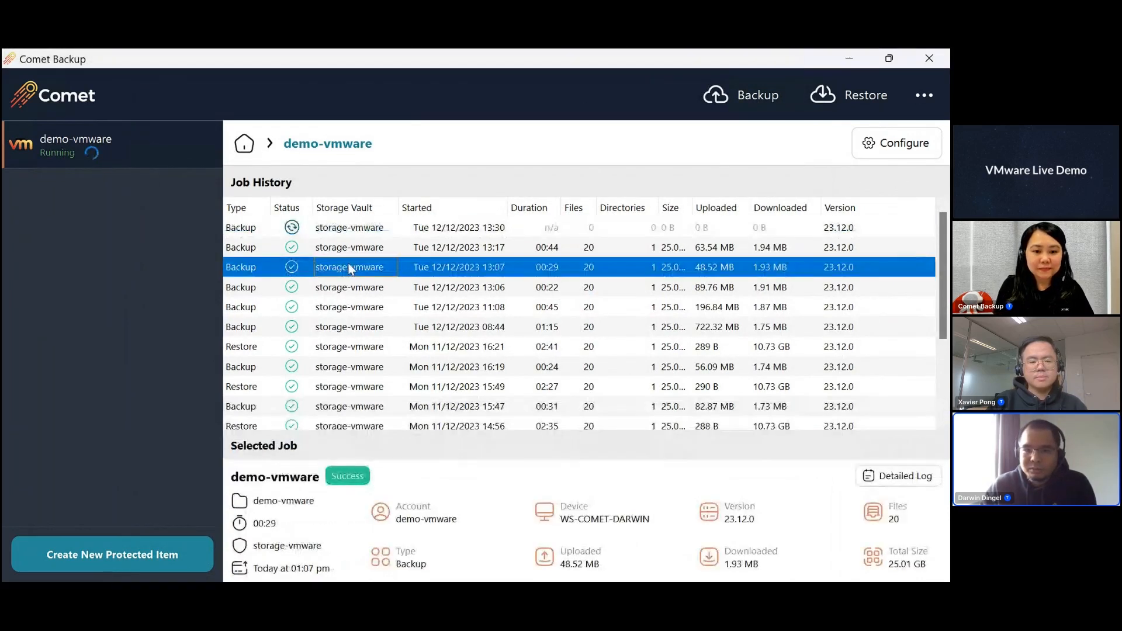
click(419, 267)
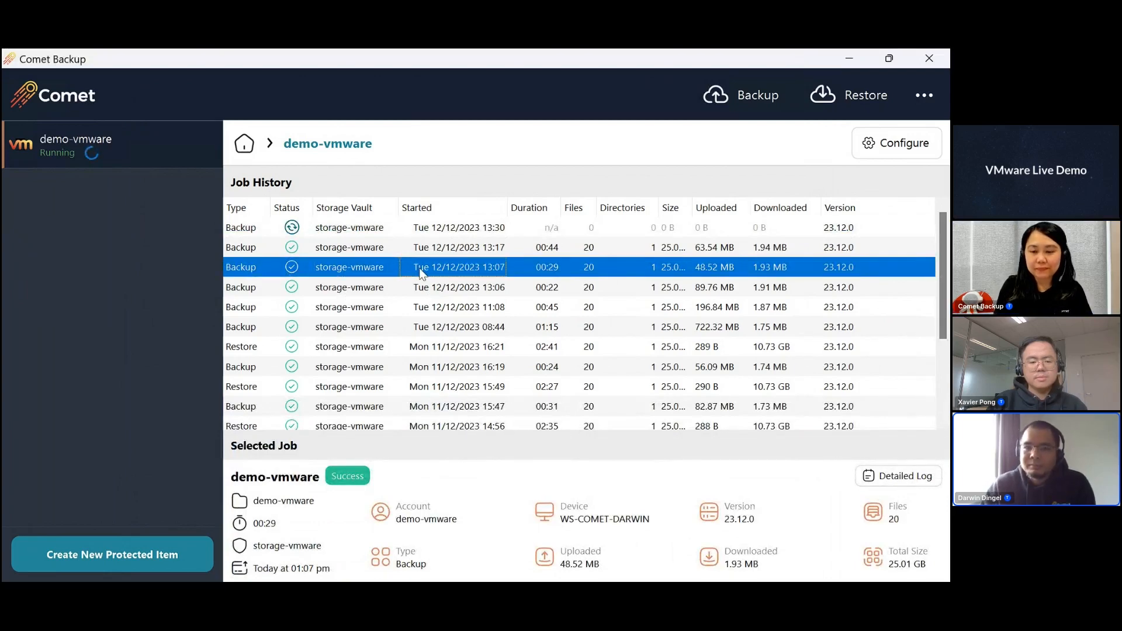
double_click(419, 267)
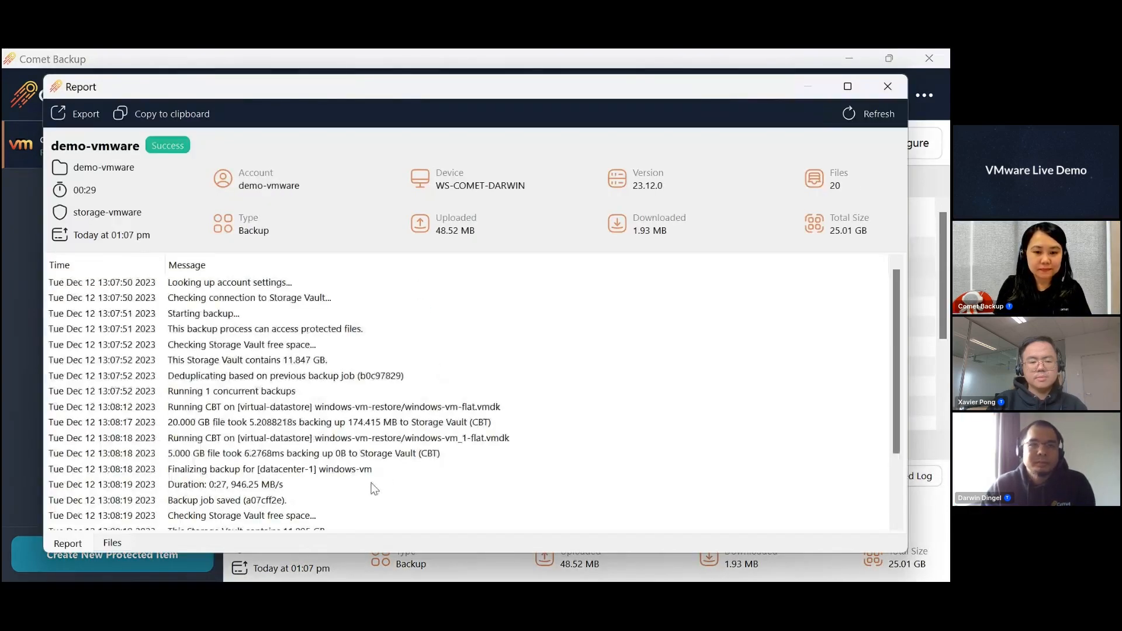
click(440, 331)
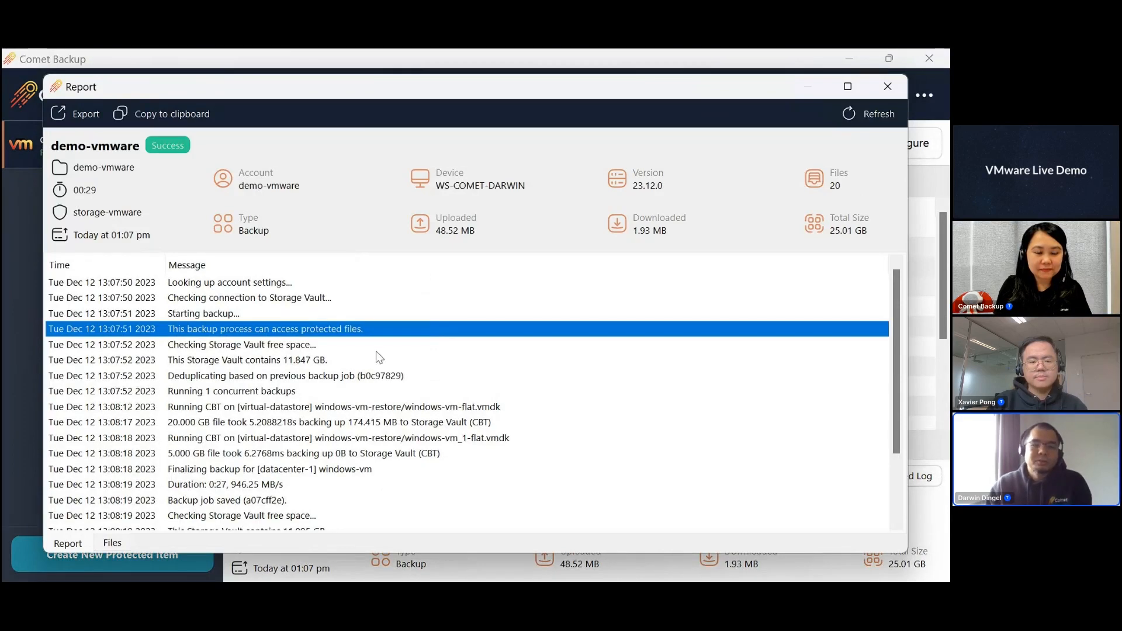
click(371, 371)
click(370, 393)
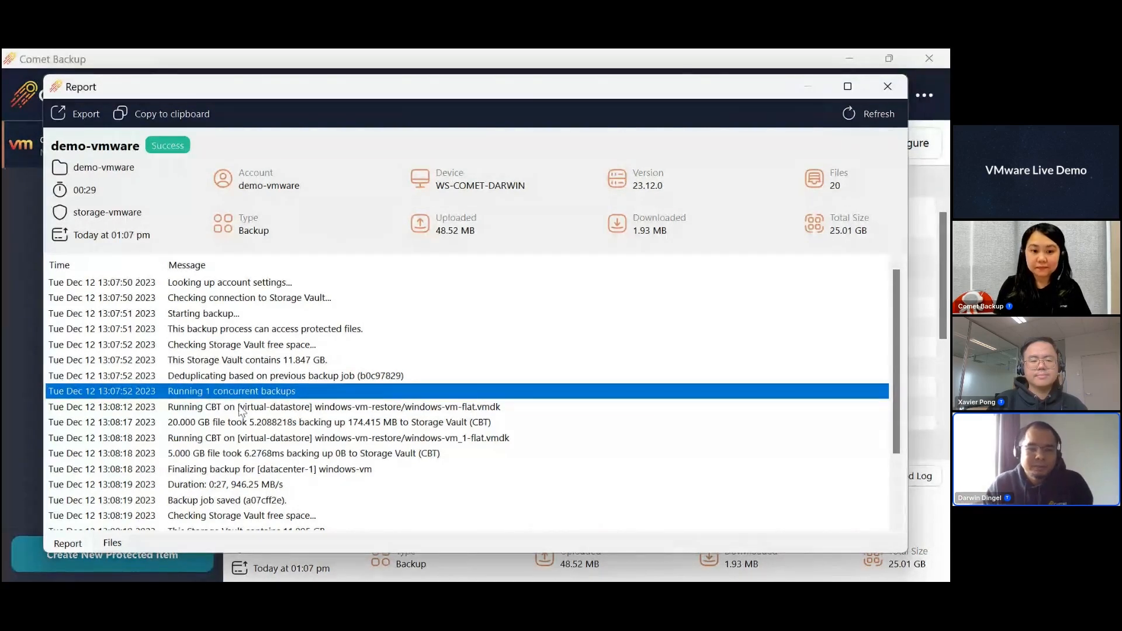
click(261, 409)
click(262, 423)
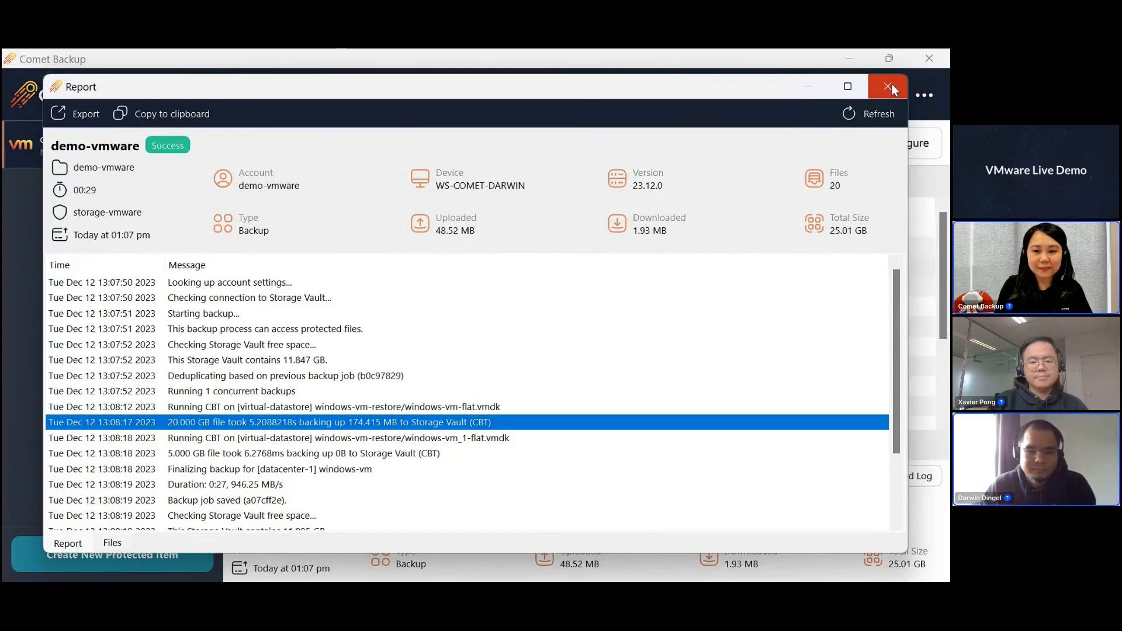
scroll(367, 409, down, 1)
scroll(538, 427, down, 1)
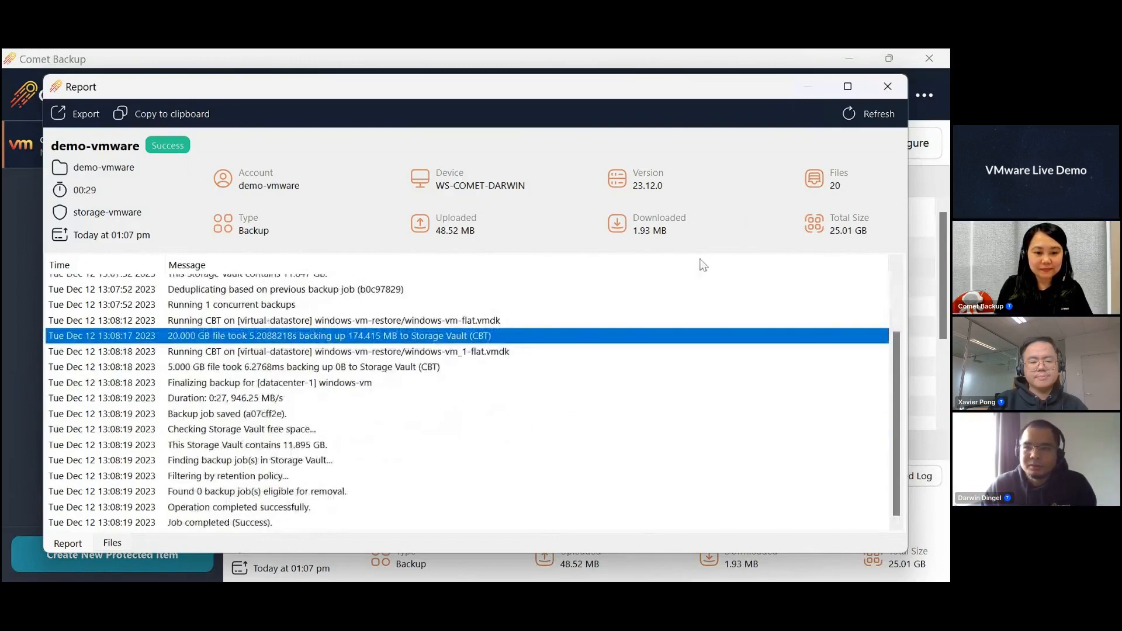
click(887, 86)
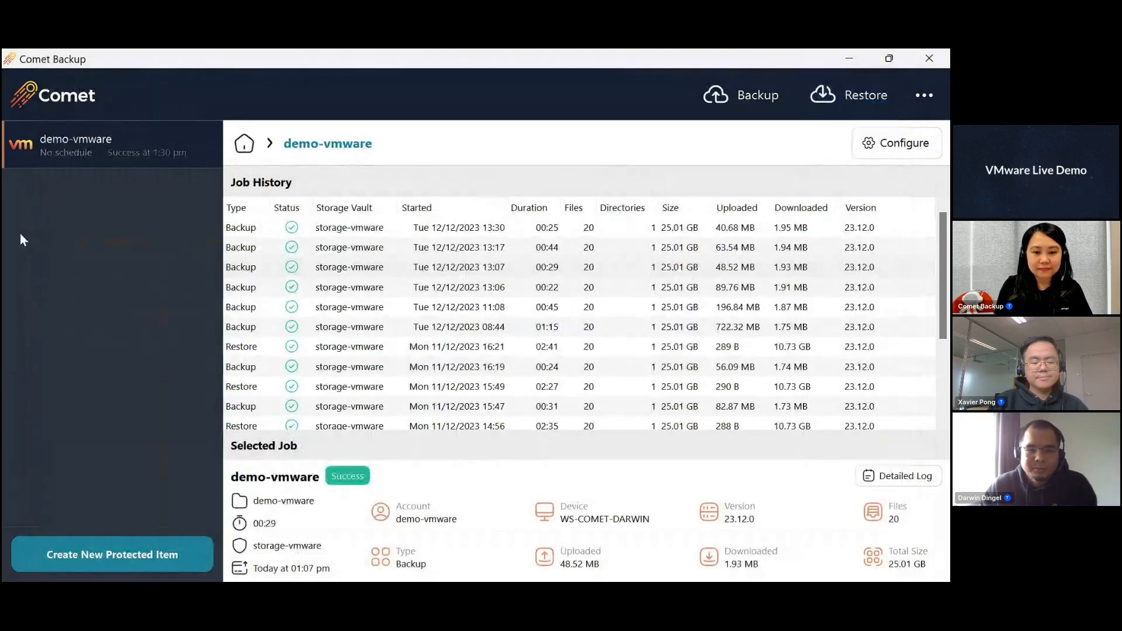
- Compare the 12/12/2023 13:30 backup job's duration and upload size with the oldest backup from 11/12/2023 13:47
click(480, 228)
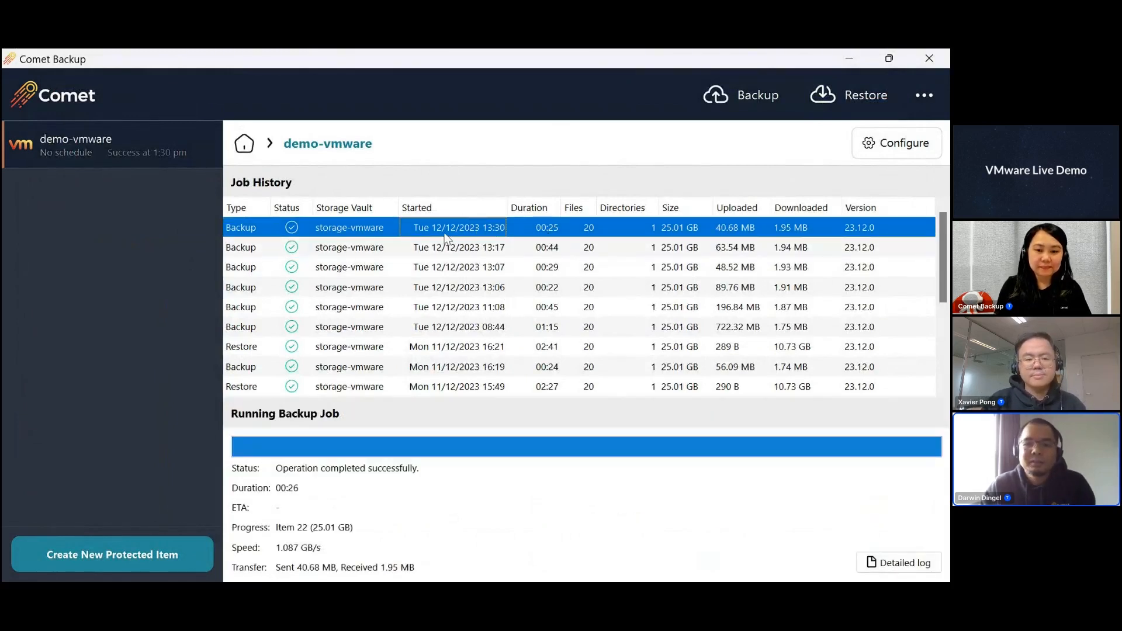
scroll(458, 292, down, 5)
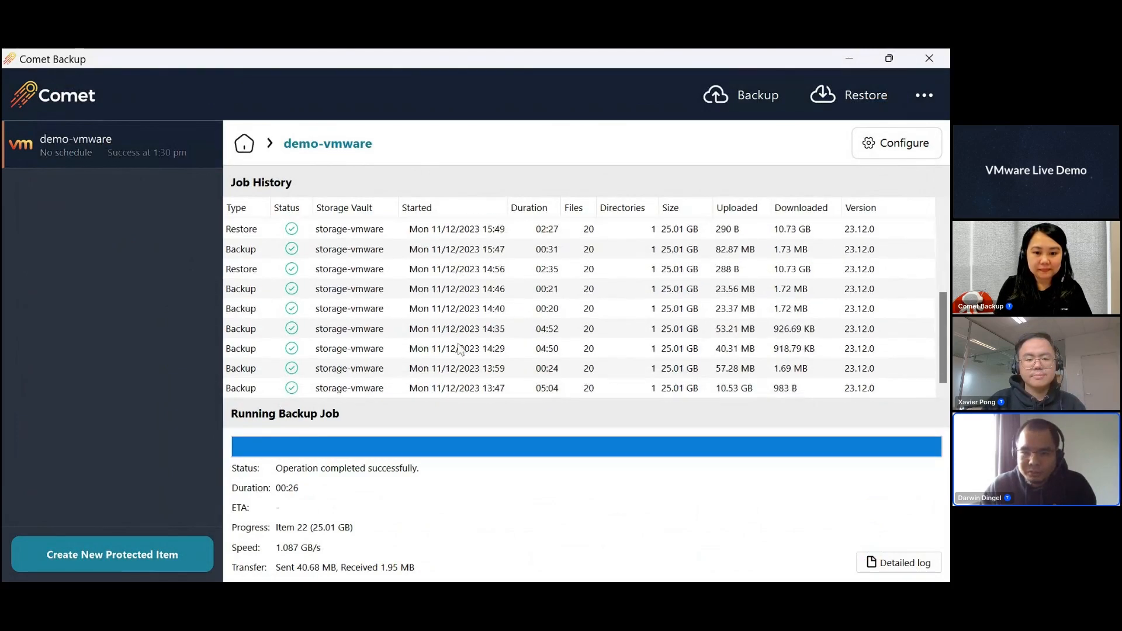
click(459, 389)
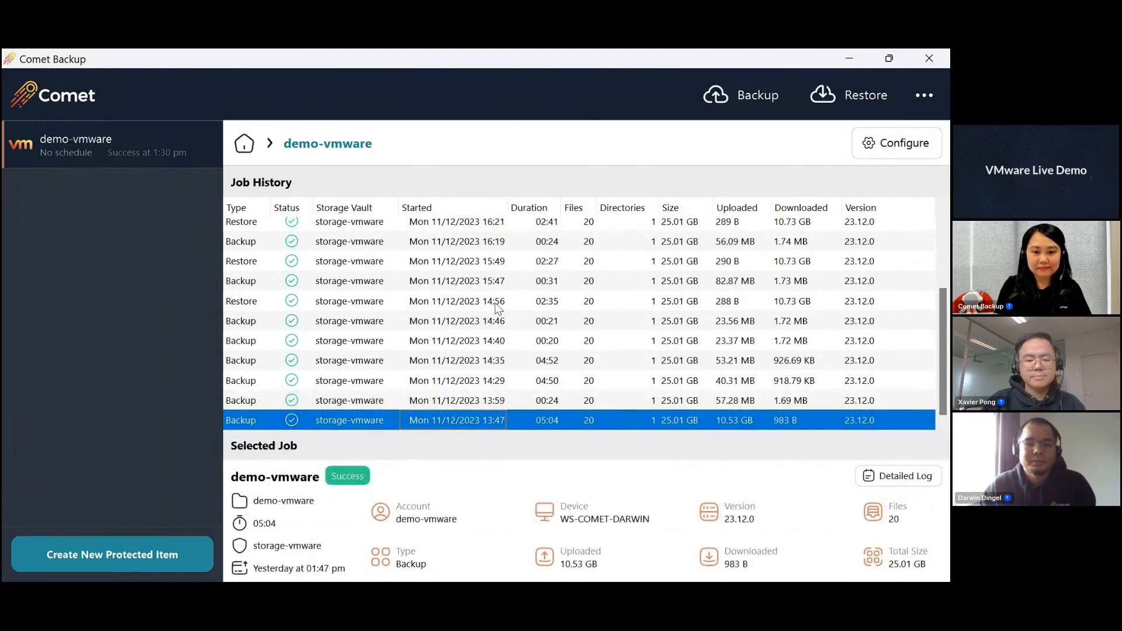
scroll(498, 308, up, 3)
click(488, 231)
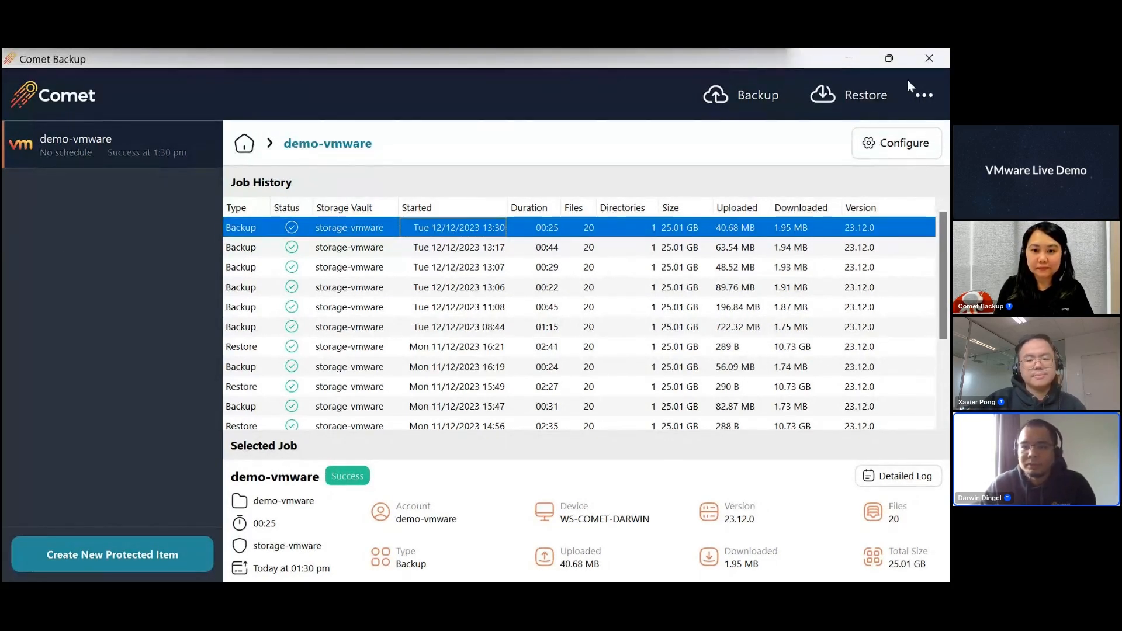
- Start a restore from the storage-vmware vault and choose the latest demo-vmware backup as the protected item
click(843, 97)
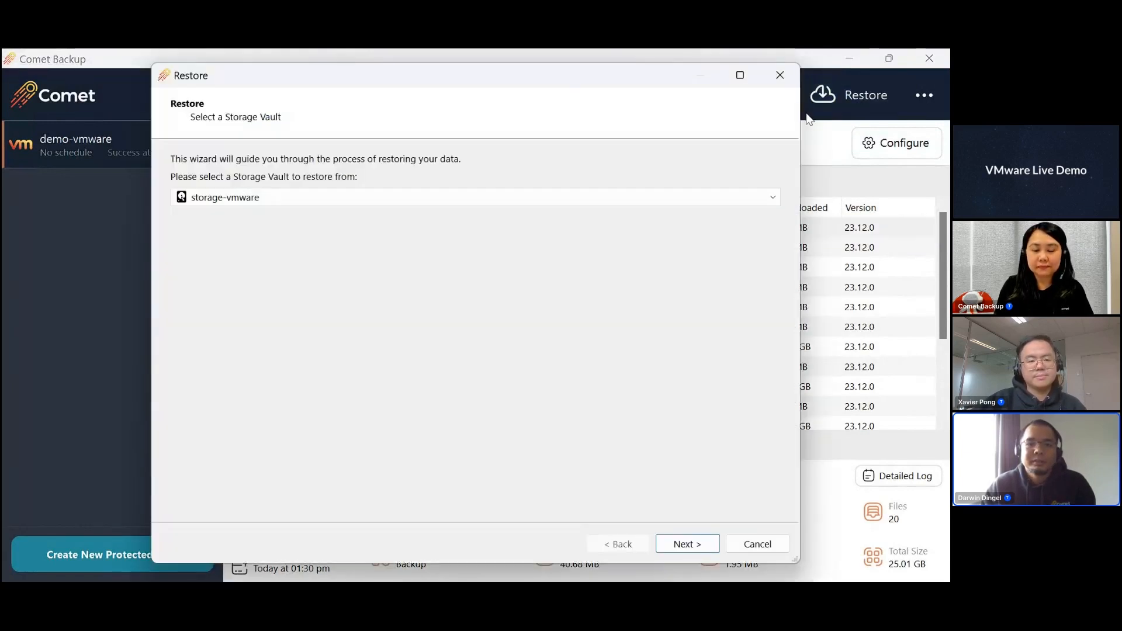
click(263, 199)
click(263, 199)
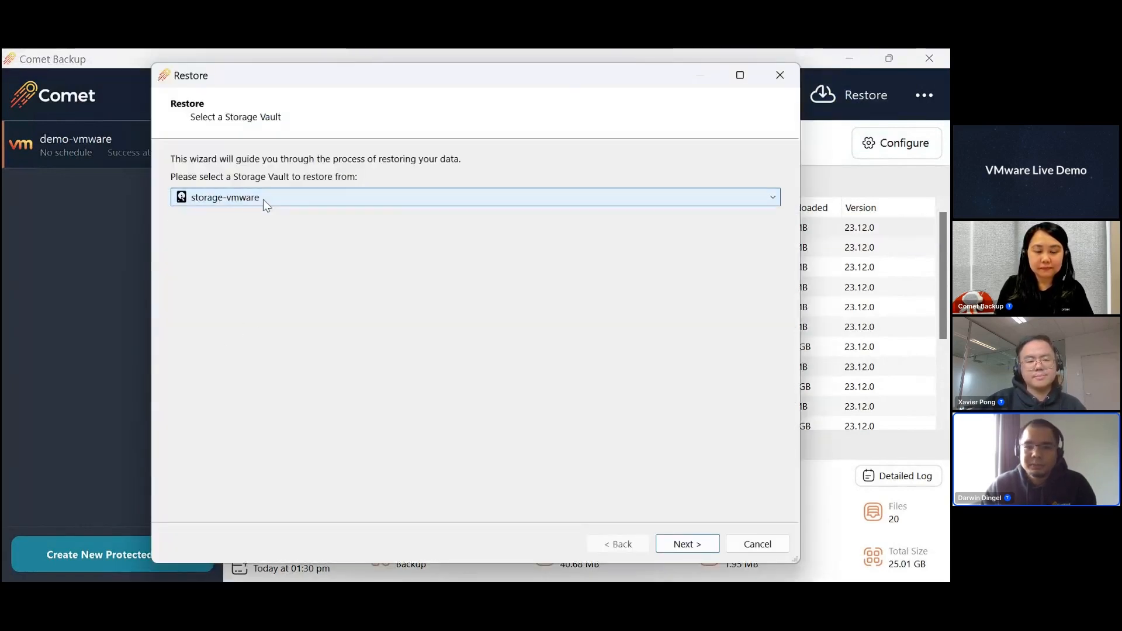
click(682, 539)
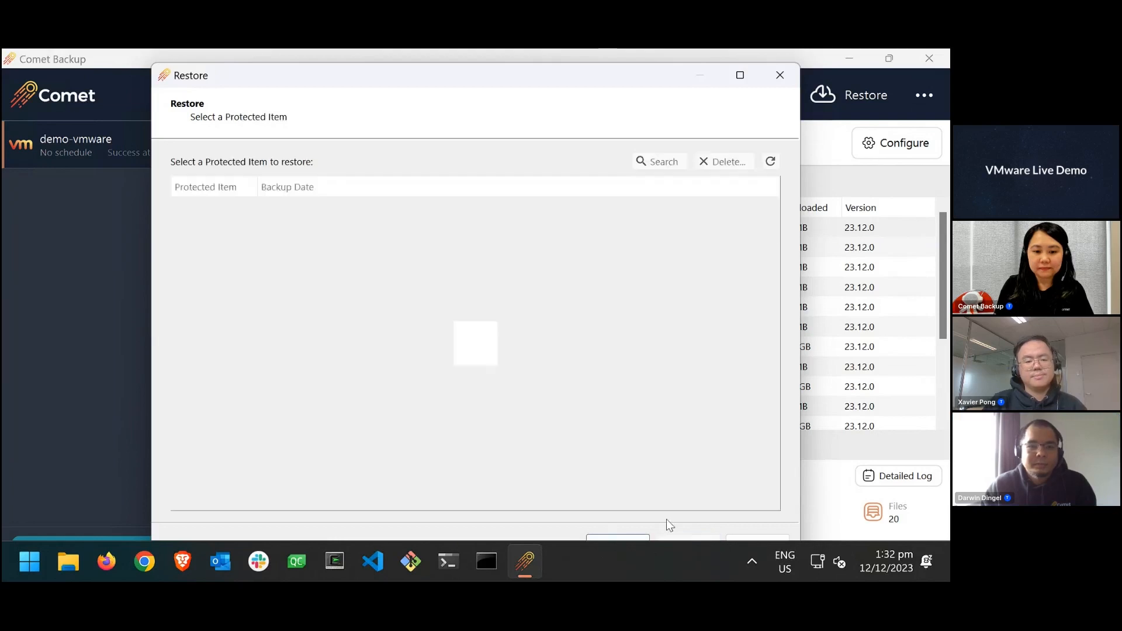
click(216, 206)
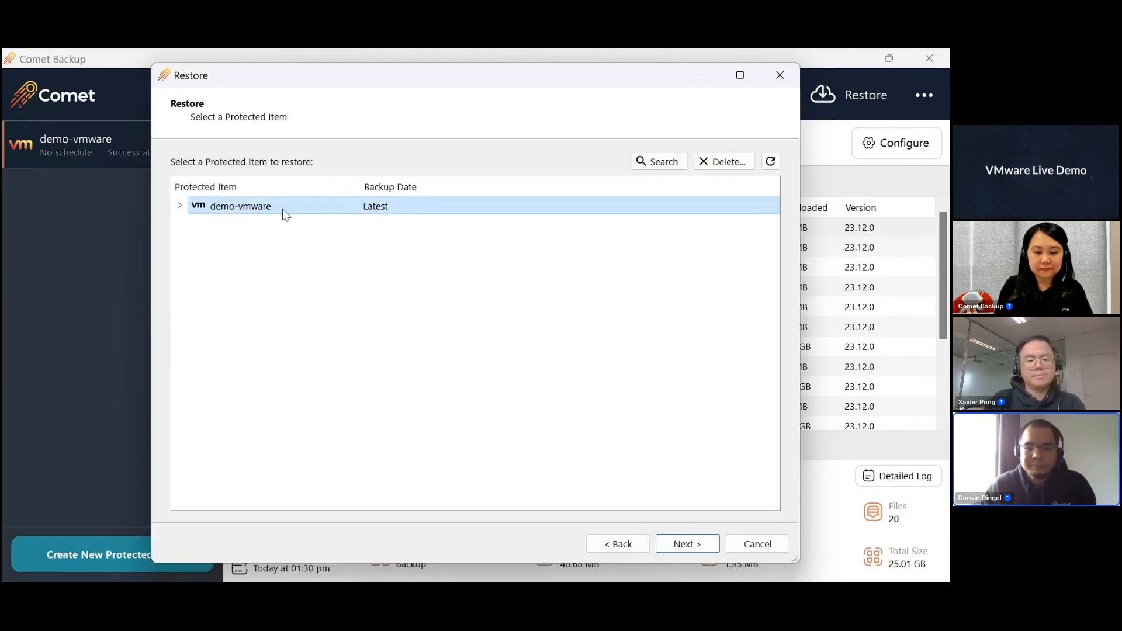
click(691, 545)
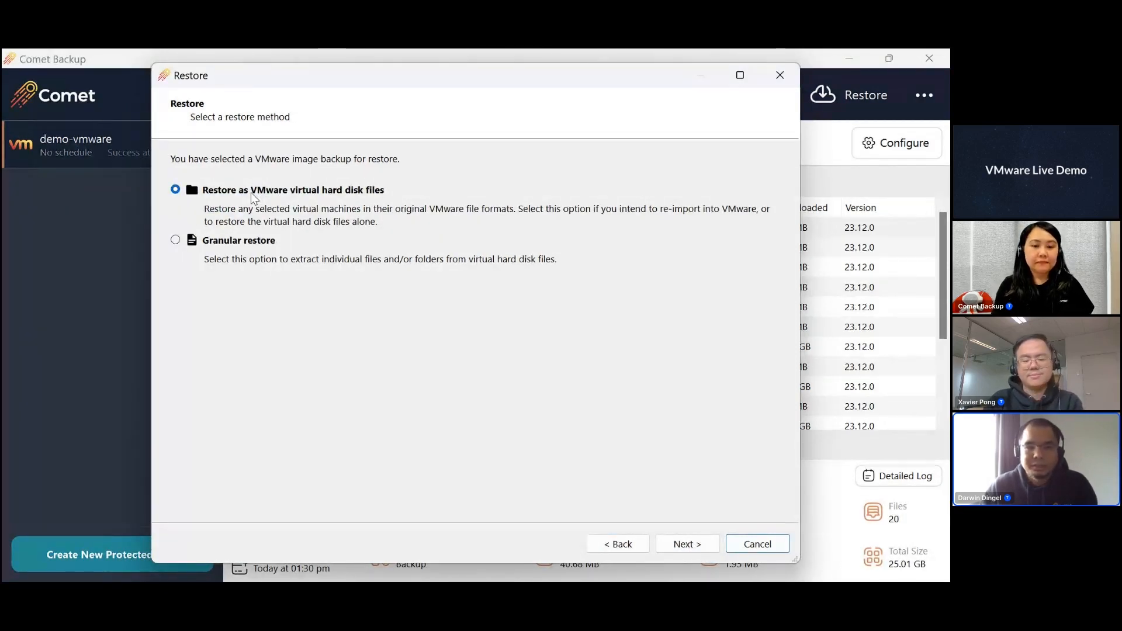
- Choose to restore as VMware virtual hard disk files and include all items
click(252, 193)
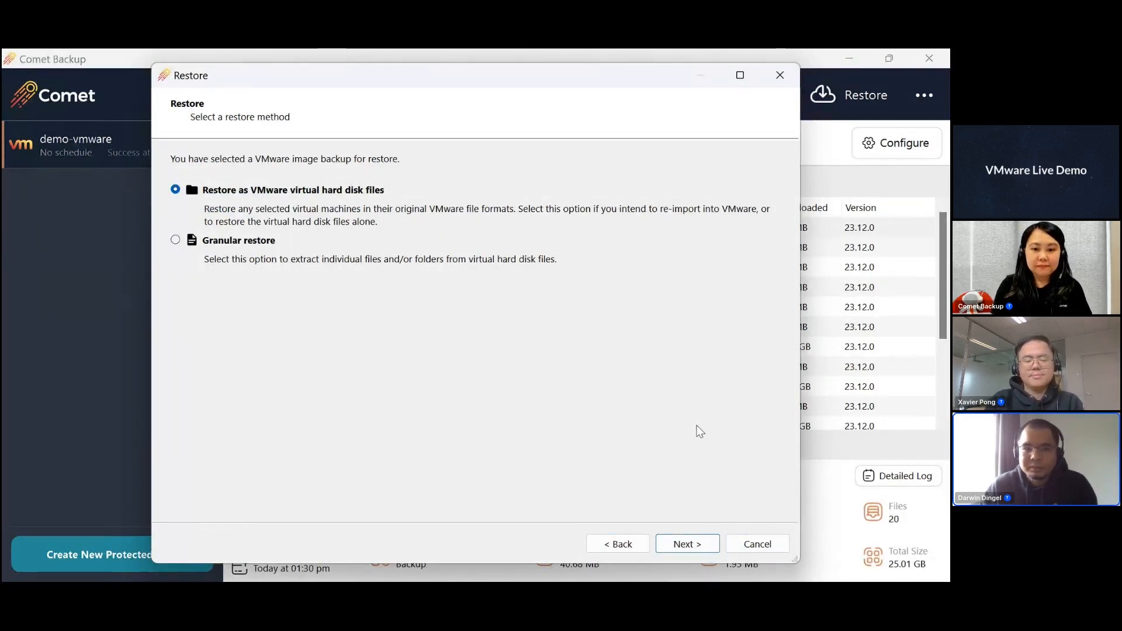
click(683, 546)
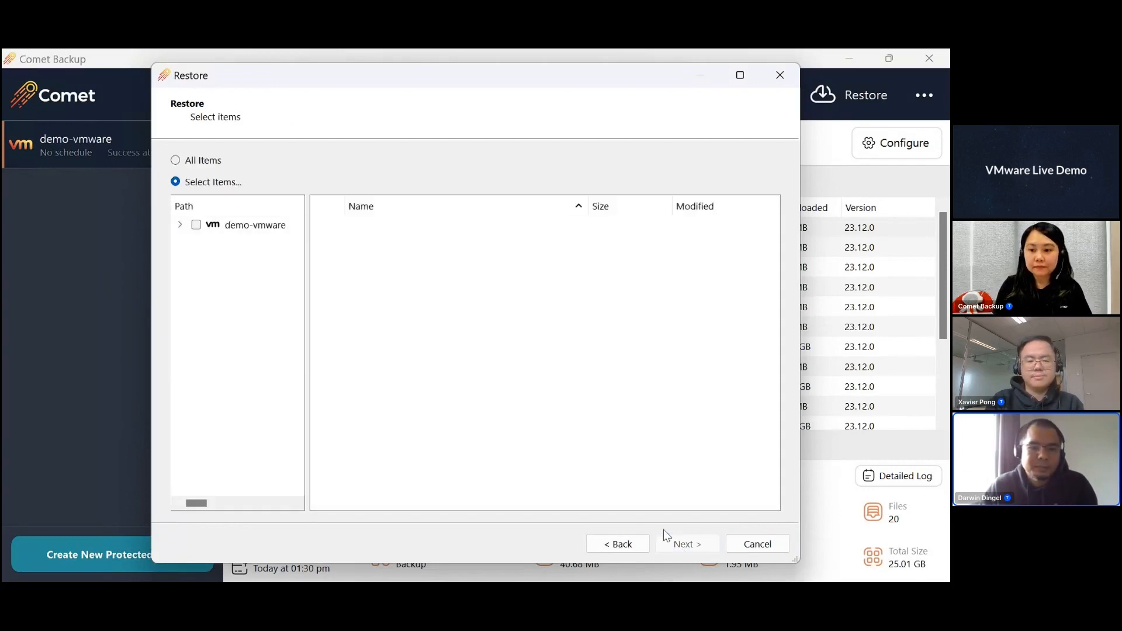
click(175, 160)
click(706, 547)
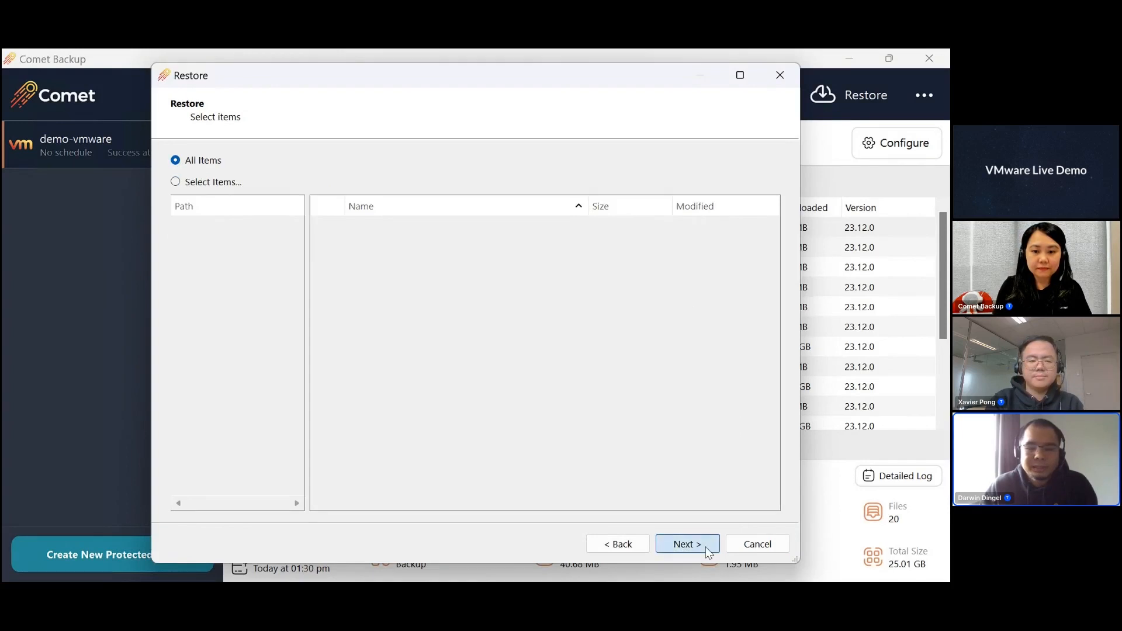
- Set the output directory to d:\test-output, run the files and folders restore, and select the running restore job in the job history
click(482, 233)
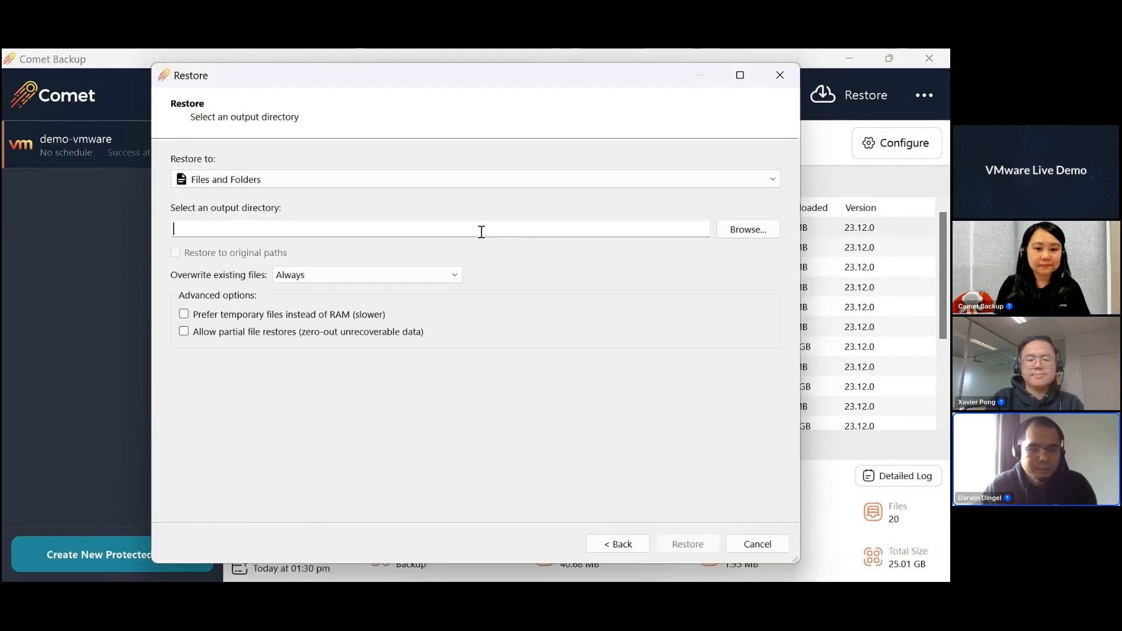
text(d:)
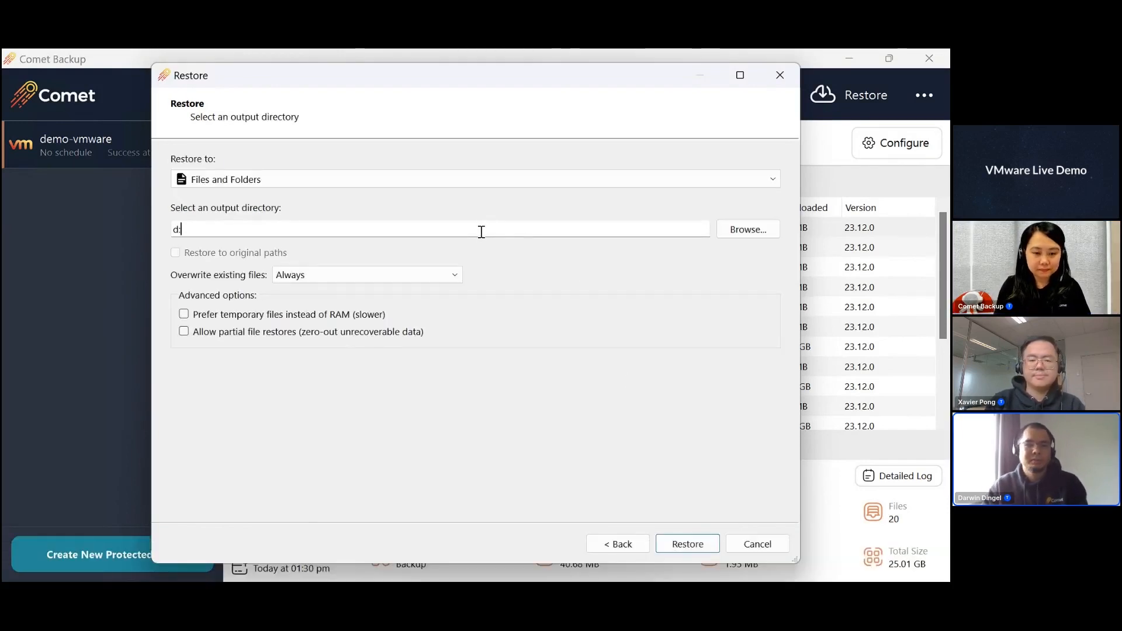
text(	est-output)
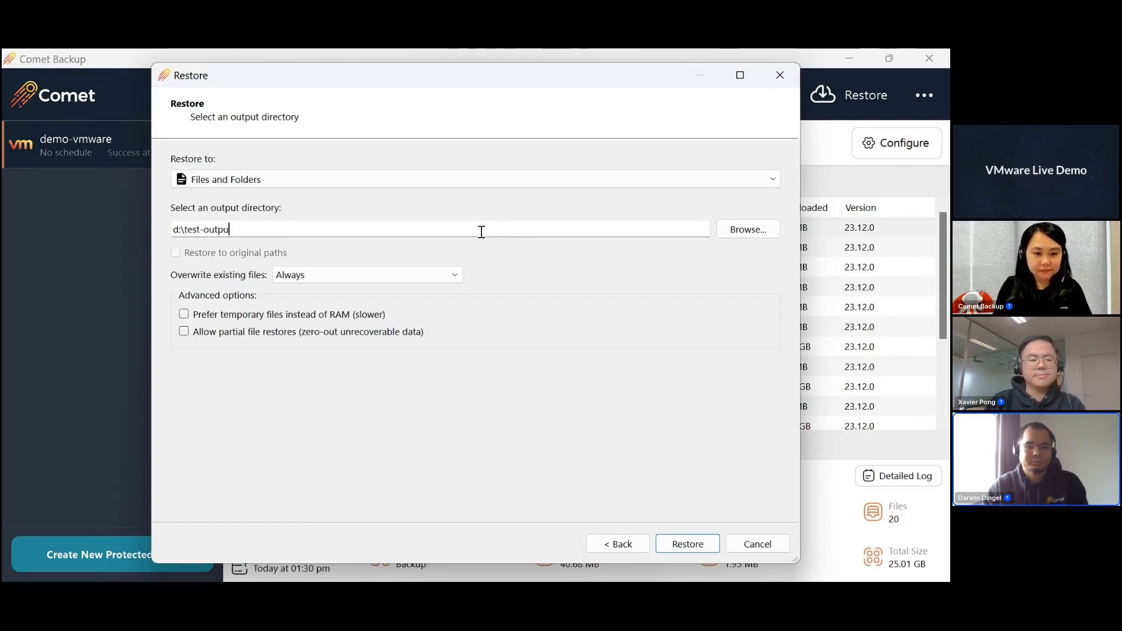
click(687, 544)
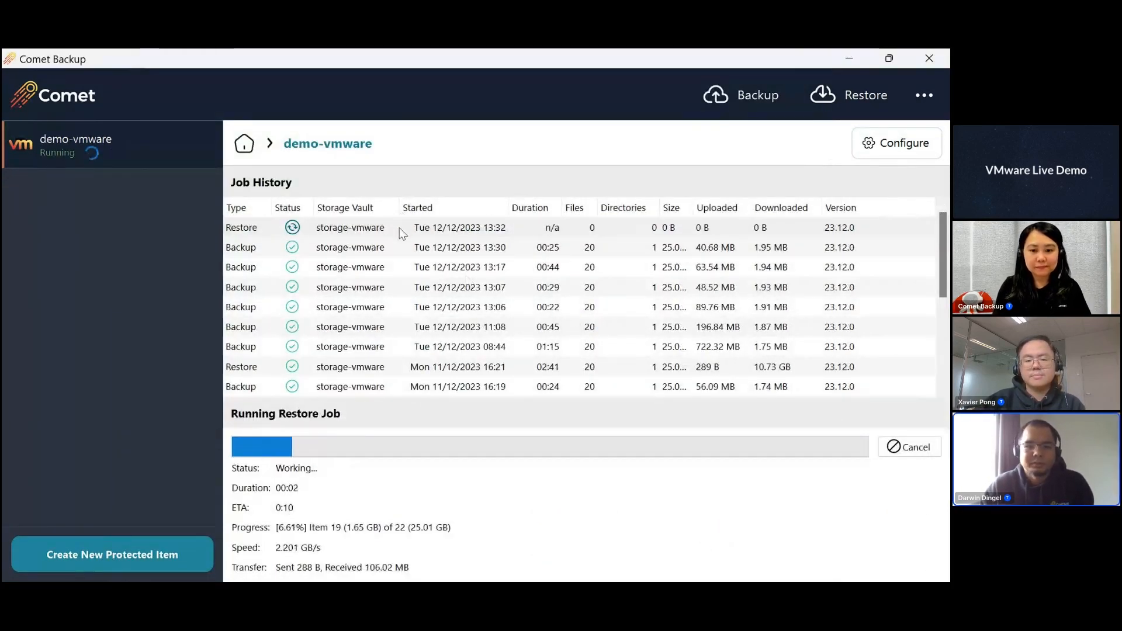
click(404, 227)
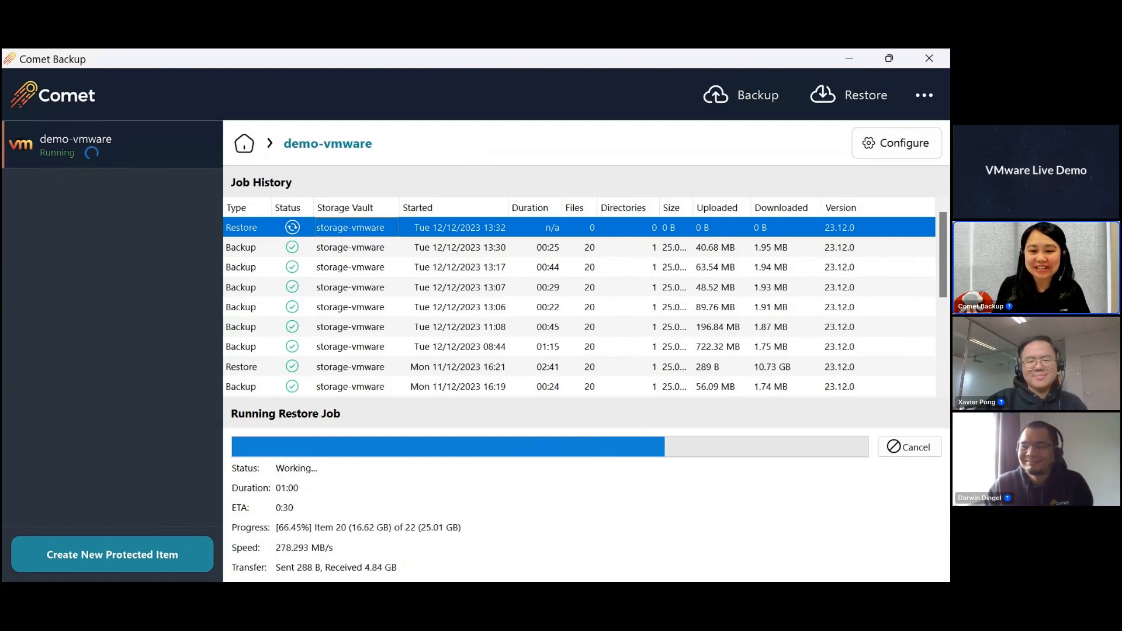
mouse_move(889, 58)
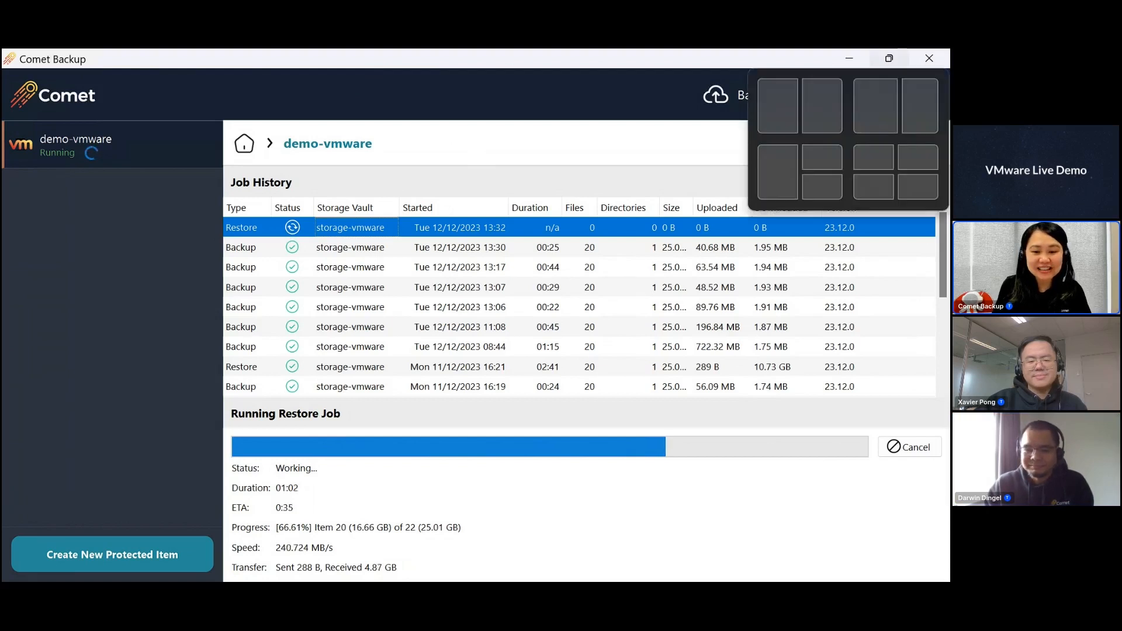